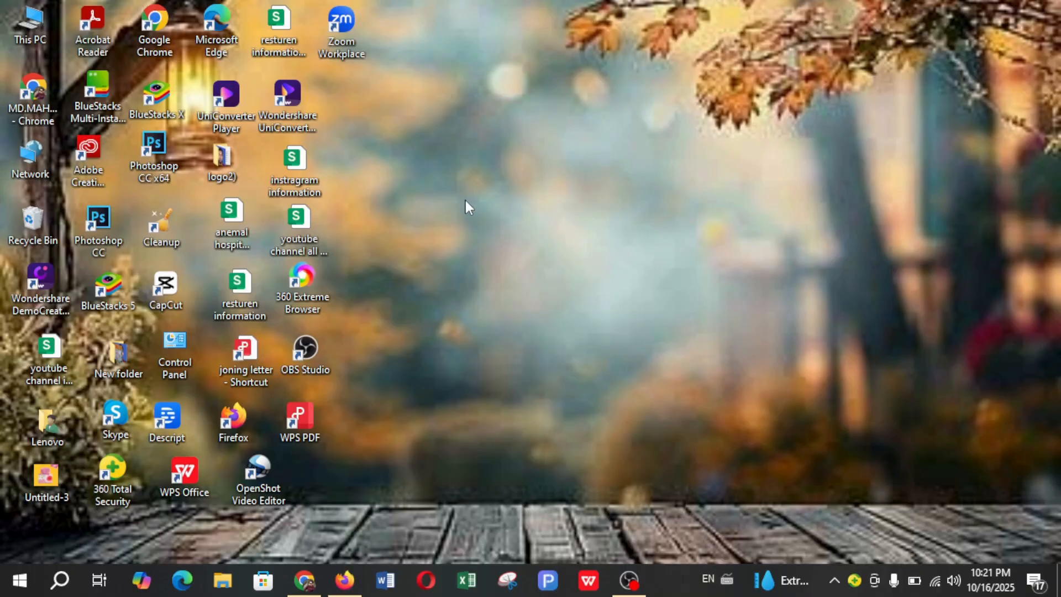
Switch to Canva in the browser and create a new custom-size design 700 px wide and 900 px high
{"action": "key", "text": "alt+Tab"}
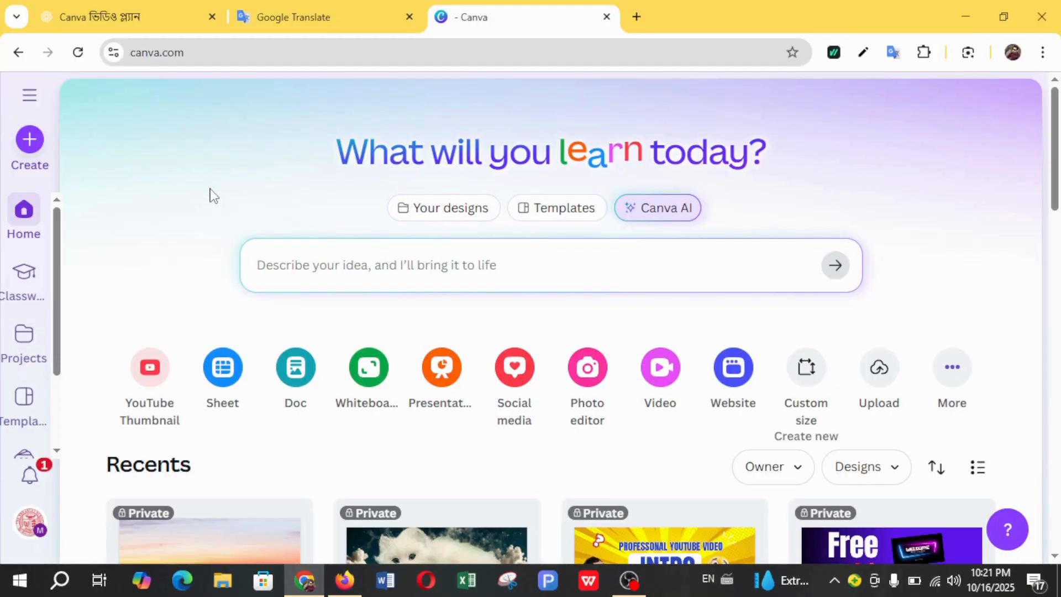
{"action": "left_click", "coordinate": [802, 381]}
{"action": "left_click", "coordinate": [466, 216]}
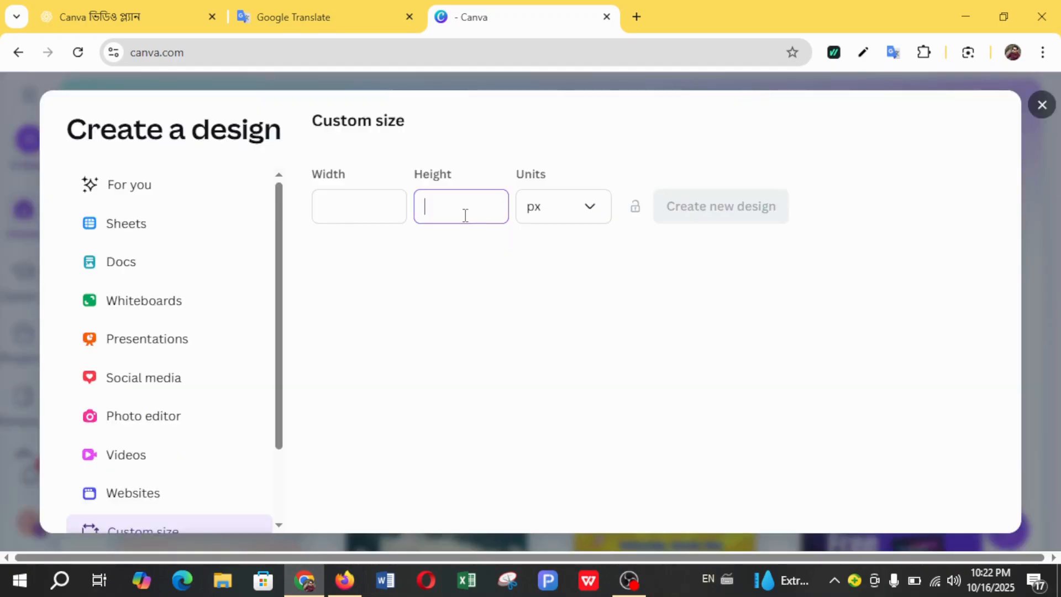
{"action": "left_click", "coordinate": [355, 212]}
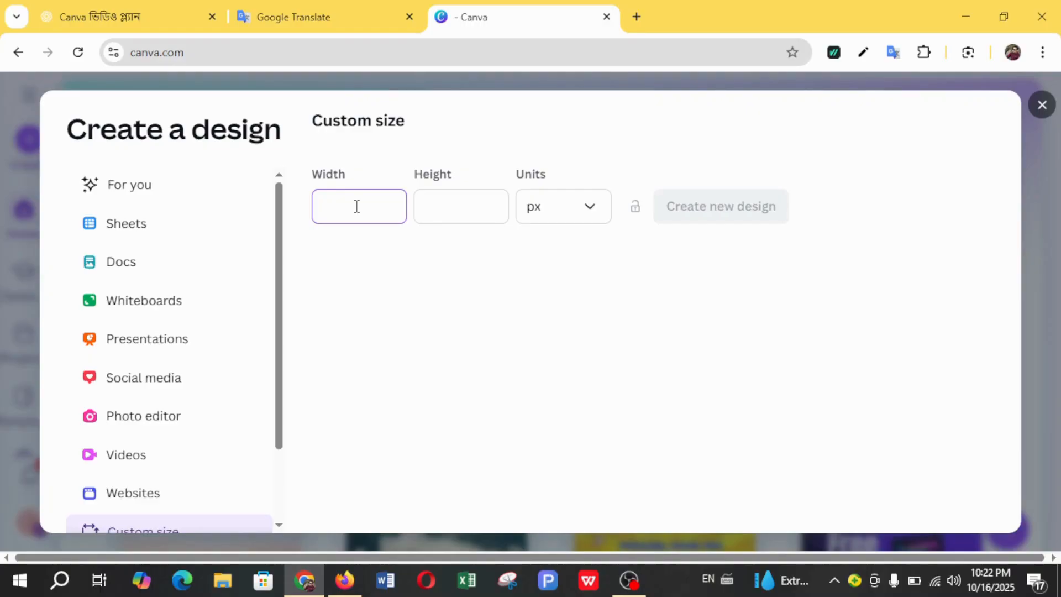
{"action": "type", "text": "700"}
{"action": "left_click", "coordinate": [453, 213]}
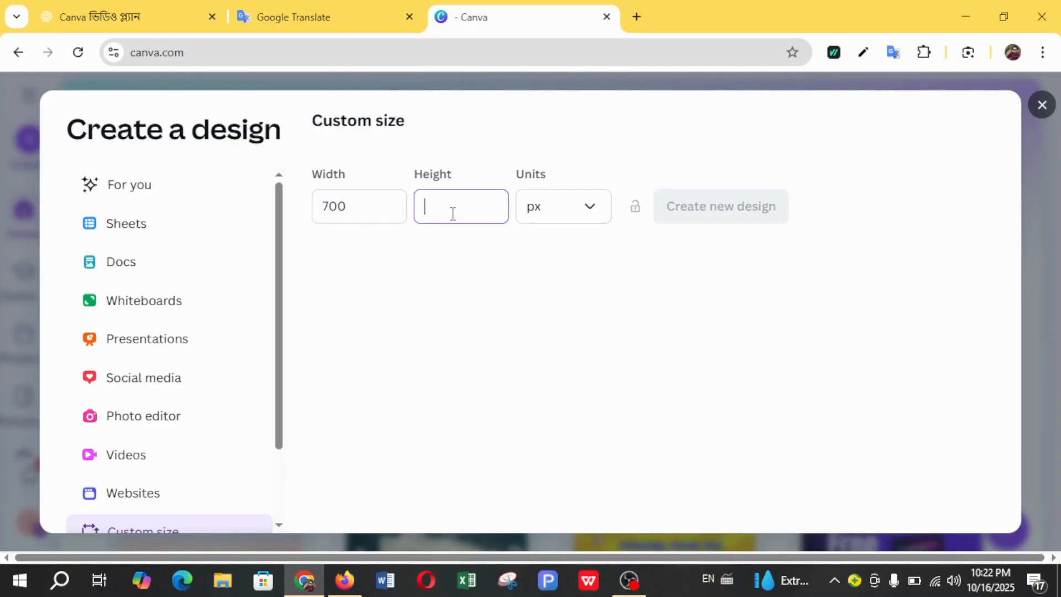
{"action": "type", "text": "900"}
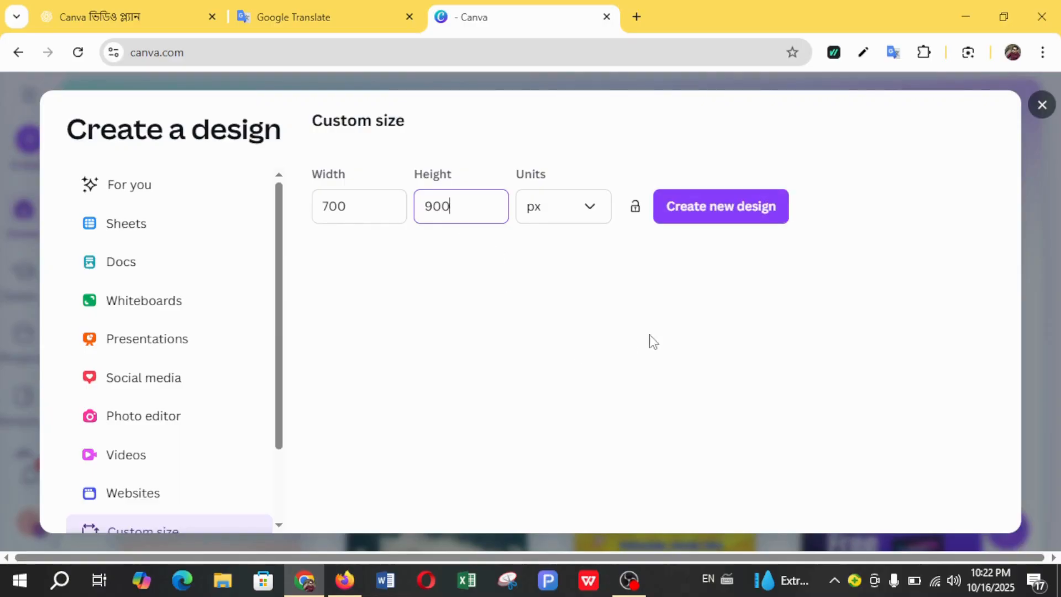
{"action": "left_click", "coordinate": [716, 216]}
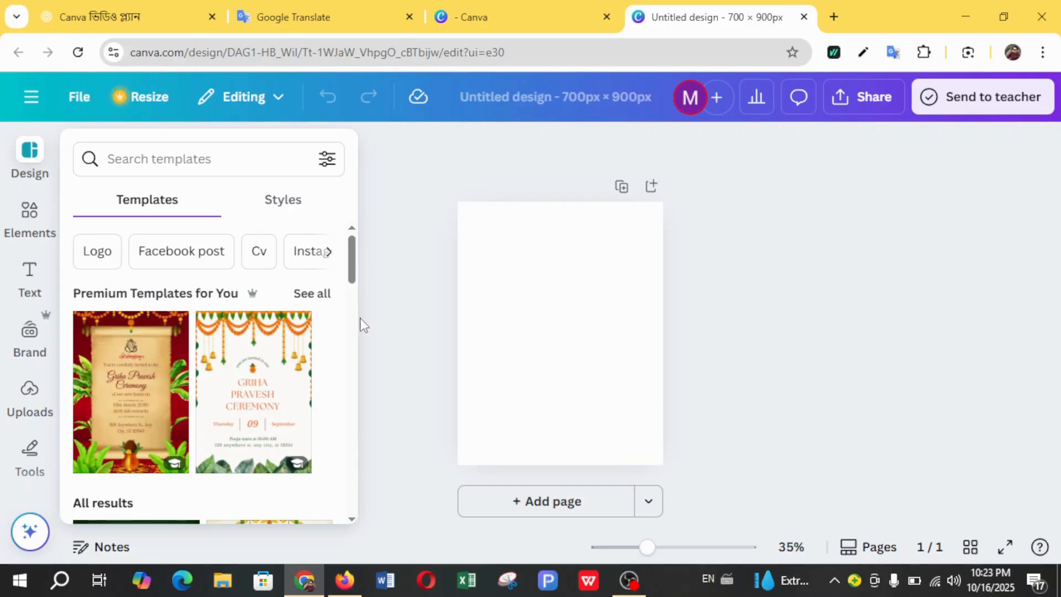
{"action": "left_click", "coordinate": [41, 410]}
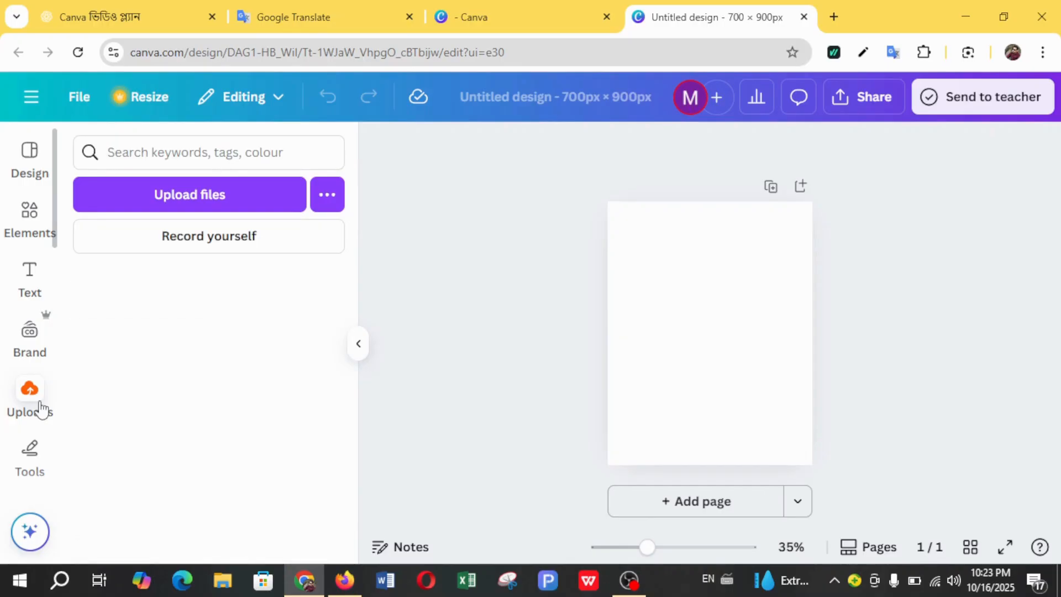
{"action": "left_click", "coordinate": [193, 202]}
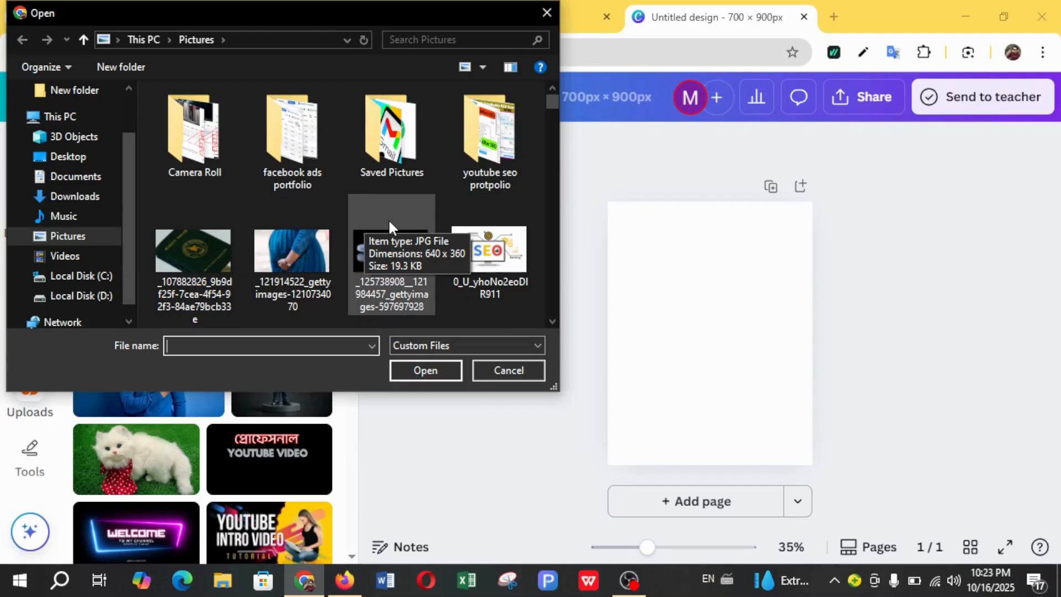
{"action": "scroll", "coordinate": [390, 216], "scroll_direction": "down", "scroll_amount": 2}
{"action": "scroll", "coordinate": [391, 224], "scroll_direction": "down", "scroll_amount": 6}
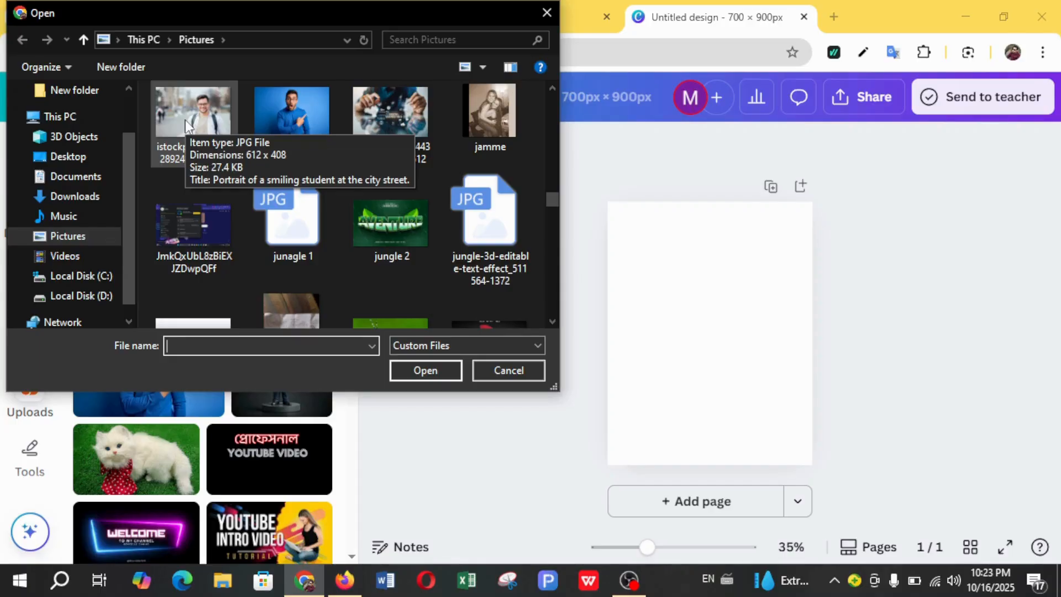
{"action": "left_click", "coordinate": [185, 120]}
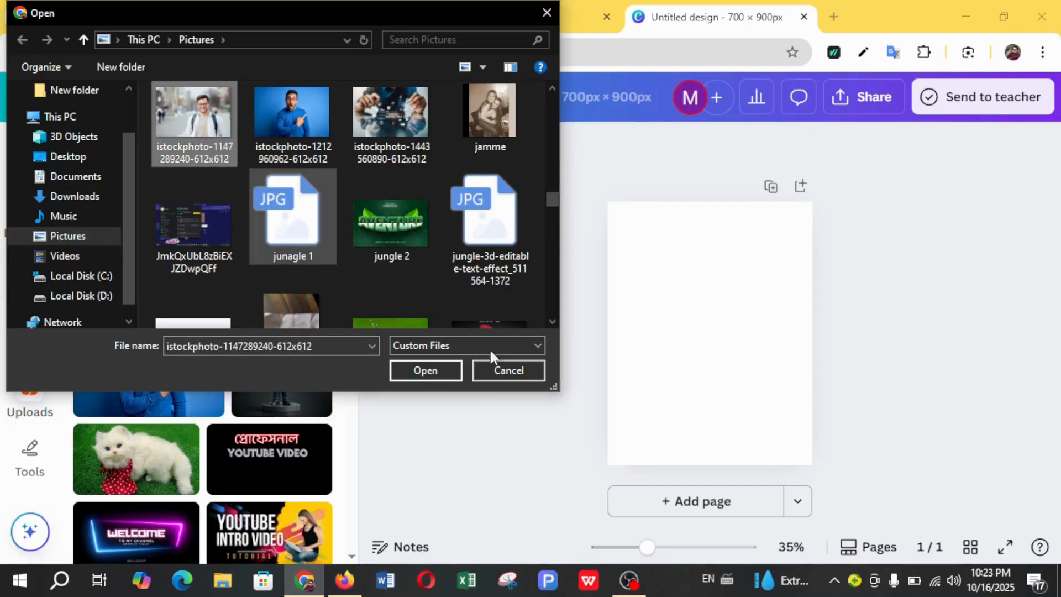
{"action": "left_click", "coordinate": [442, 370]}
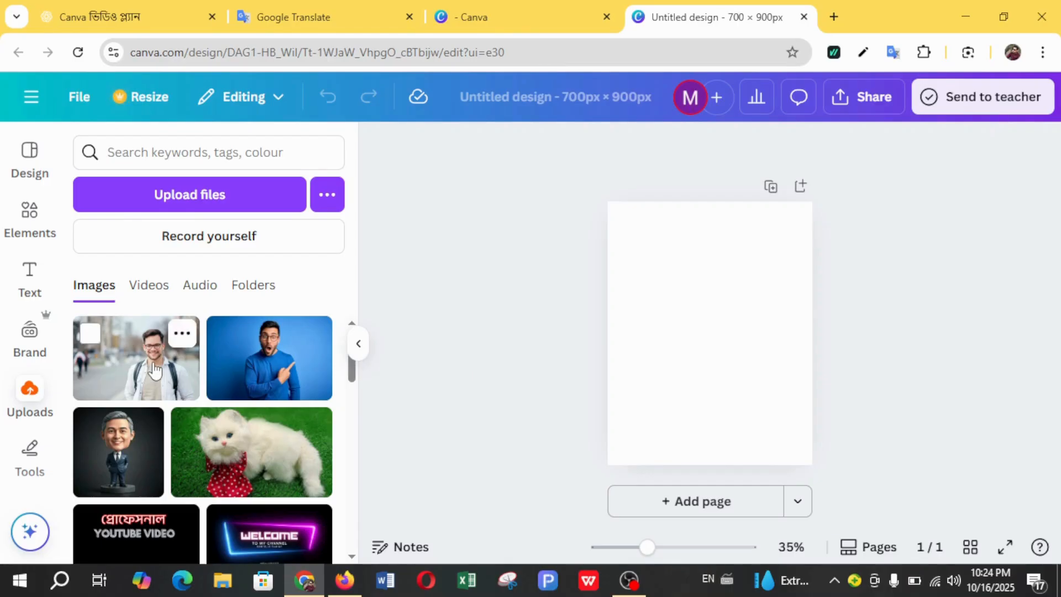
Place the uploaded photo of the smiling man on the page, enlarge it to the page width and set it as the background
{"action": "left_click_drag", "start_coordinate": [156, 372], "coordinate": [724, 327]}
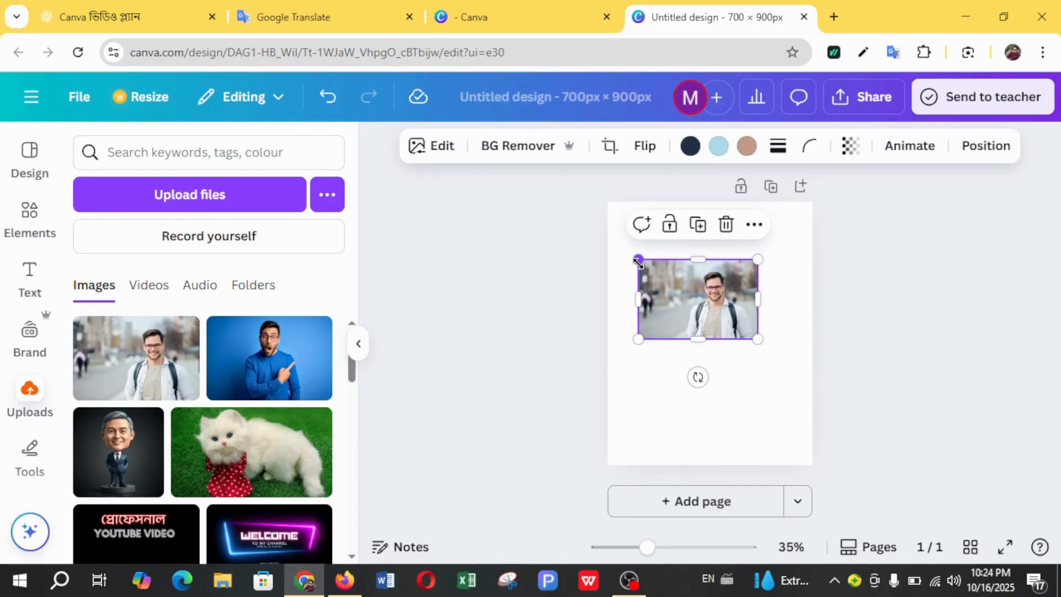
{"action": "left_click_drag", "start_coordinate": [638, 259], "coordinate": [607, 239]}
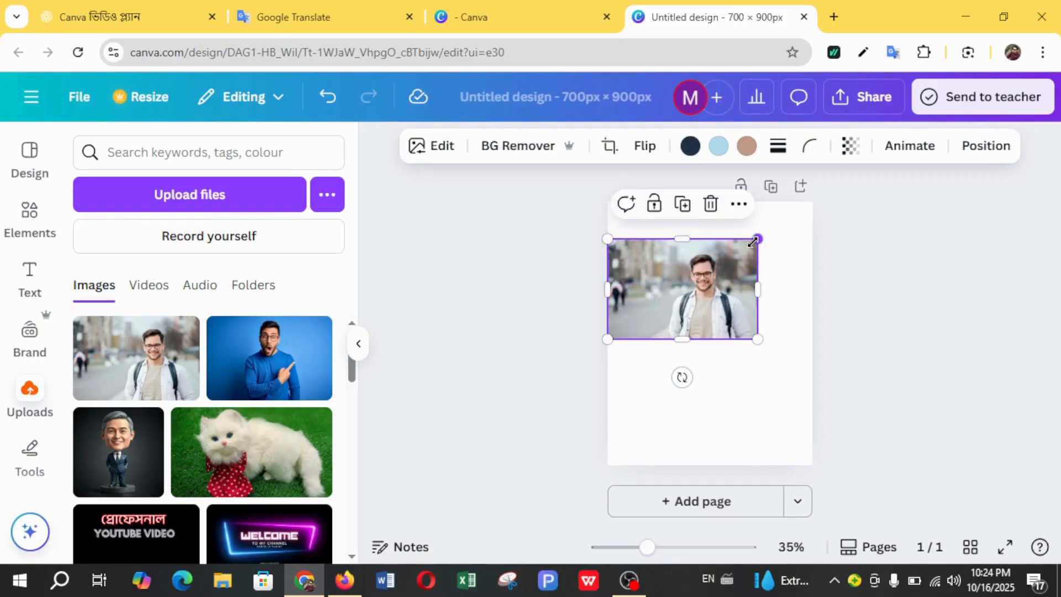
{"action": "left_click_drag", "start_coordinate": [752, 242], "coordinate": [818, 221]}
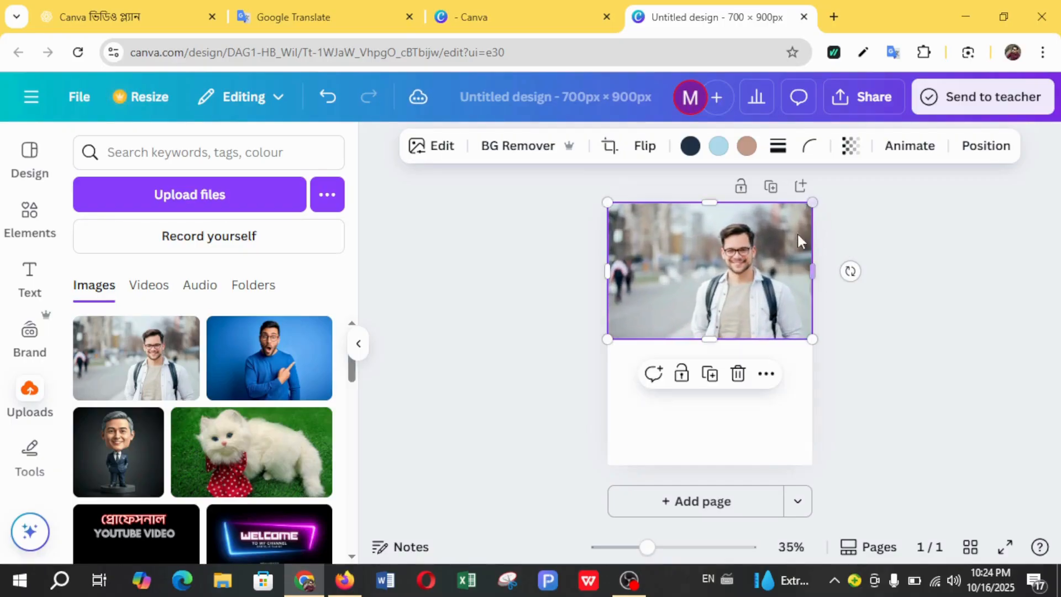
{"action": "right_click", "coordinate": [696, 258]}
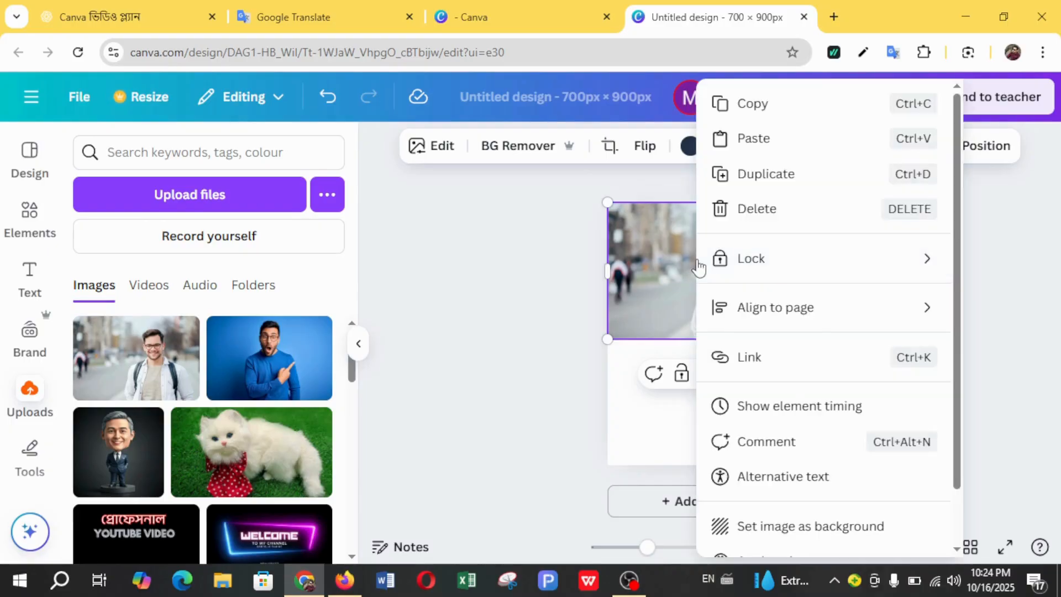
{"action": "left_click", "coordinate": [788, 529]}
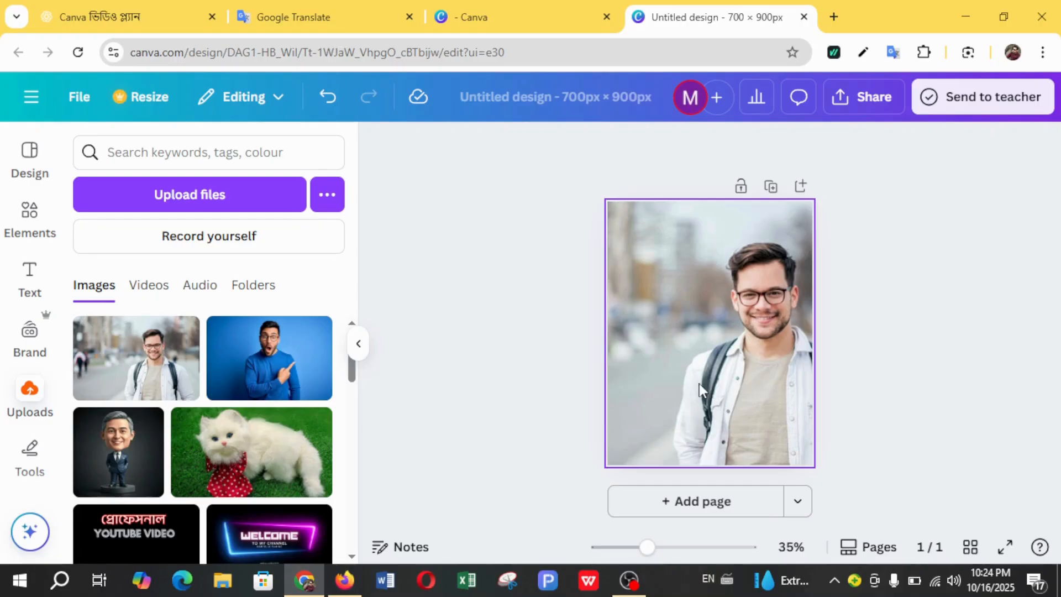
Open the Adjust settings of the background photo and look through the white balance and light options
{"action": "left_click", "coordinate": [658, 330]}
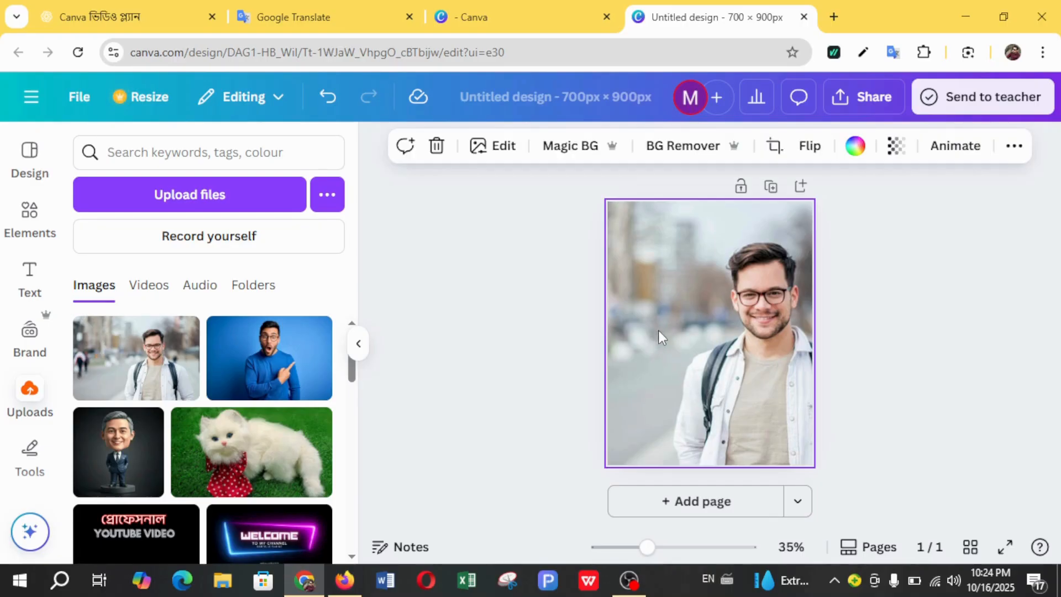
{"action": "left_click", "coordinate": [500, 149]}
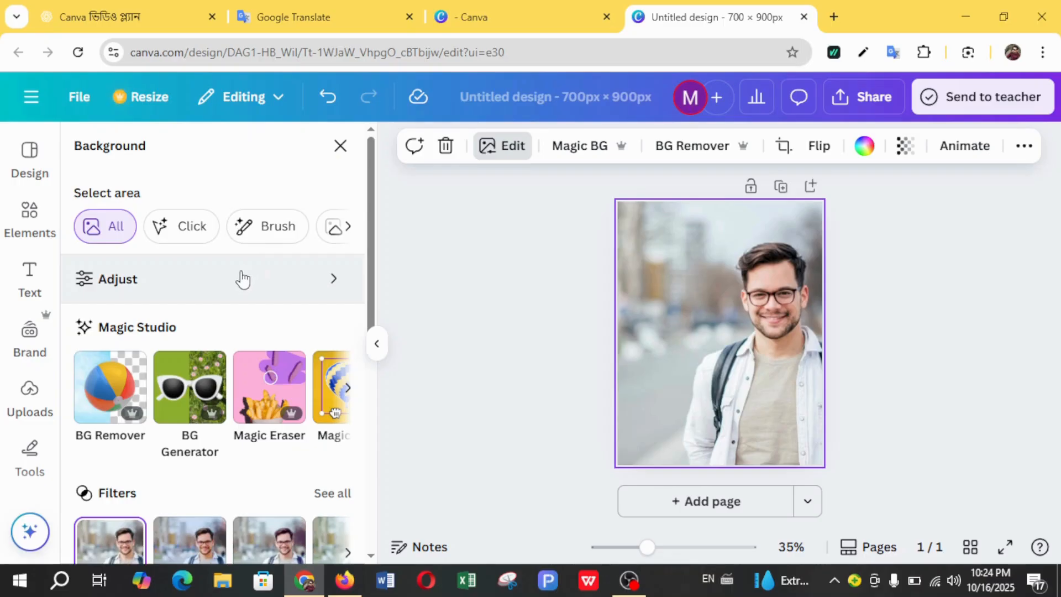
{"action": "left_click", "coordinate": [334, 285]}
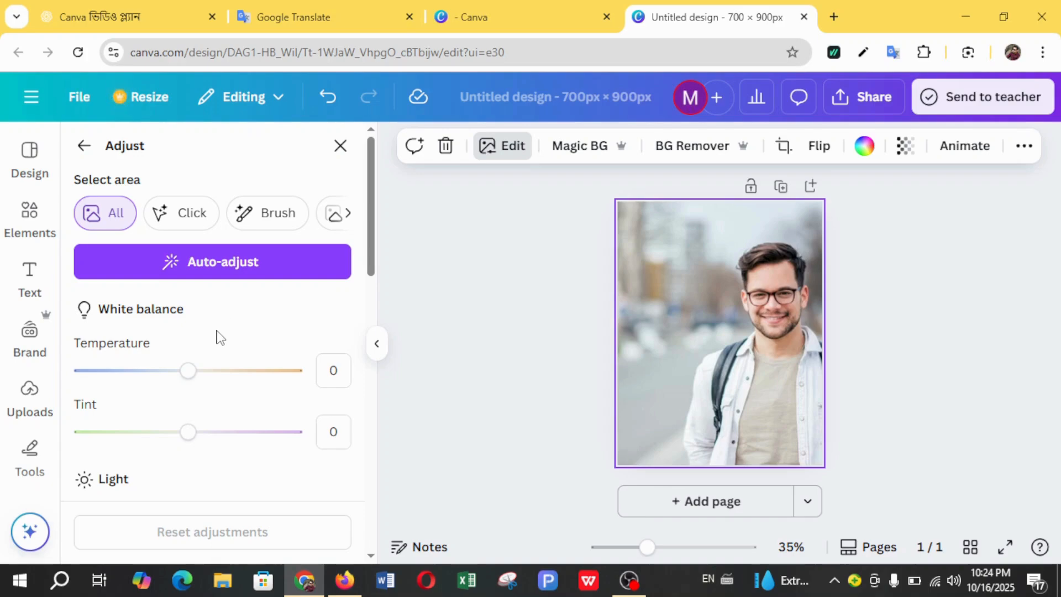
{"action": "scroll", "coordinate": [221, 340], "scroll_direction": "down", "scroll_amount": 2}
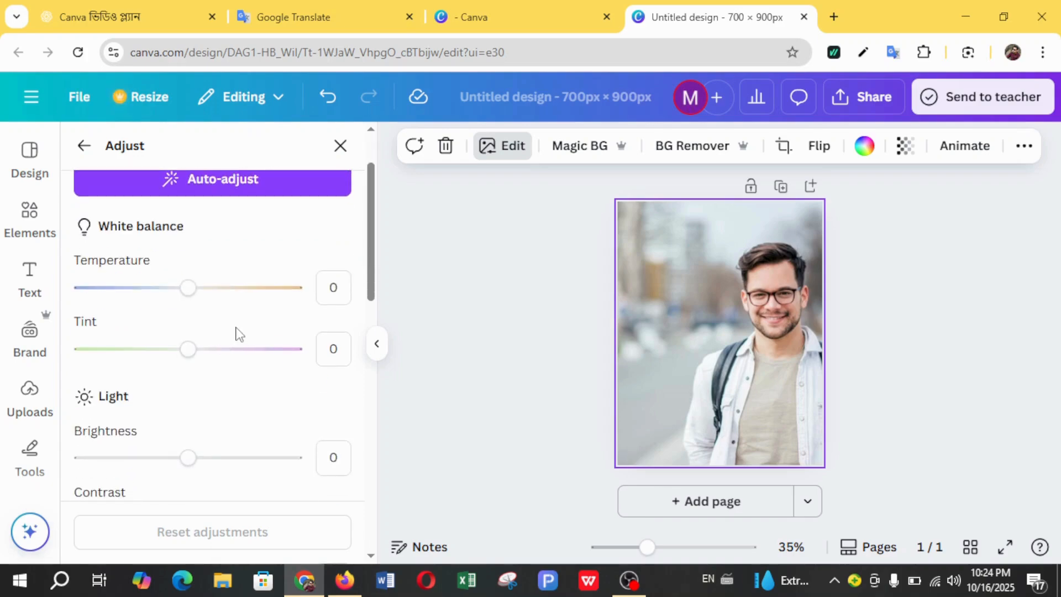
{"action": "scroll", "coordinate": [239, 331], "scroll_direction": "down", "scroll_amount": 3}
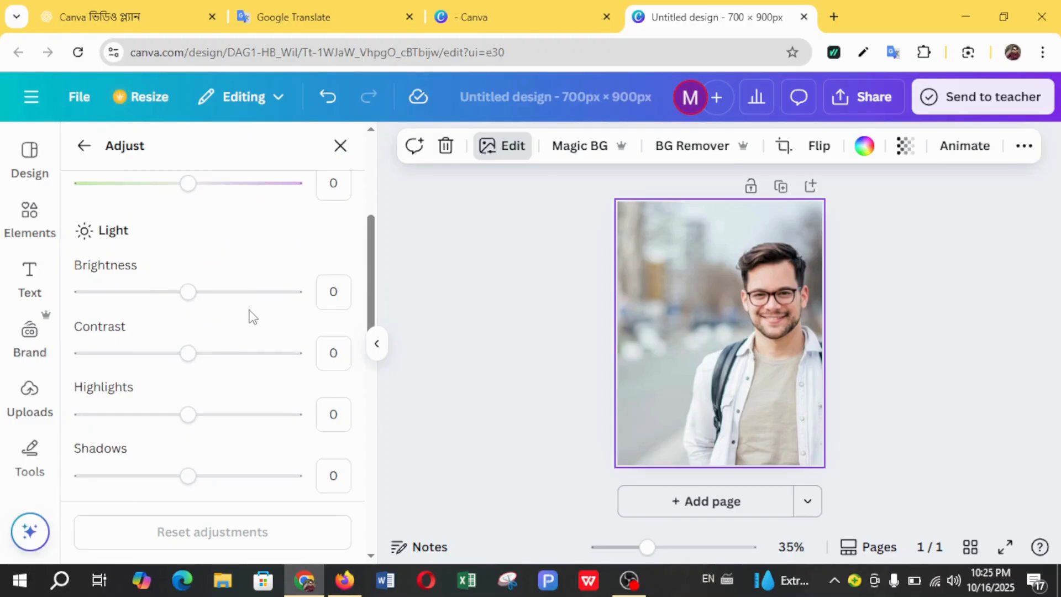
{"action": "scroll", "coordinate": [253, 326], "scroll_direction": "down", "scroll_amount": 3}
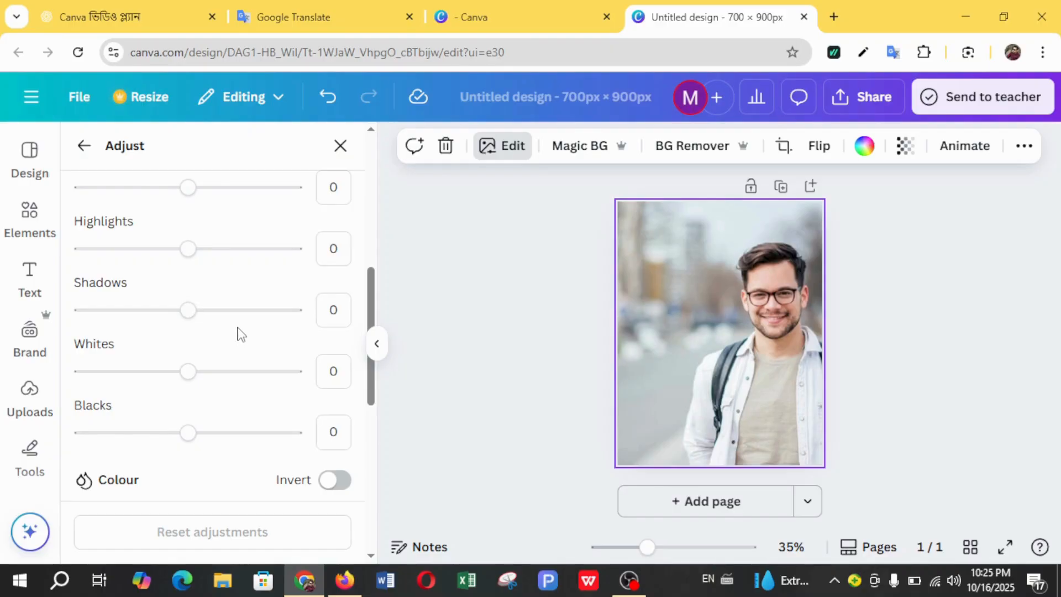
{"action": "scroll", "coordinate": [237, 335], "scroll_direction": "up", "scroll_amount": 7}
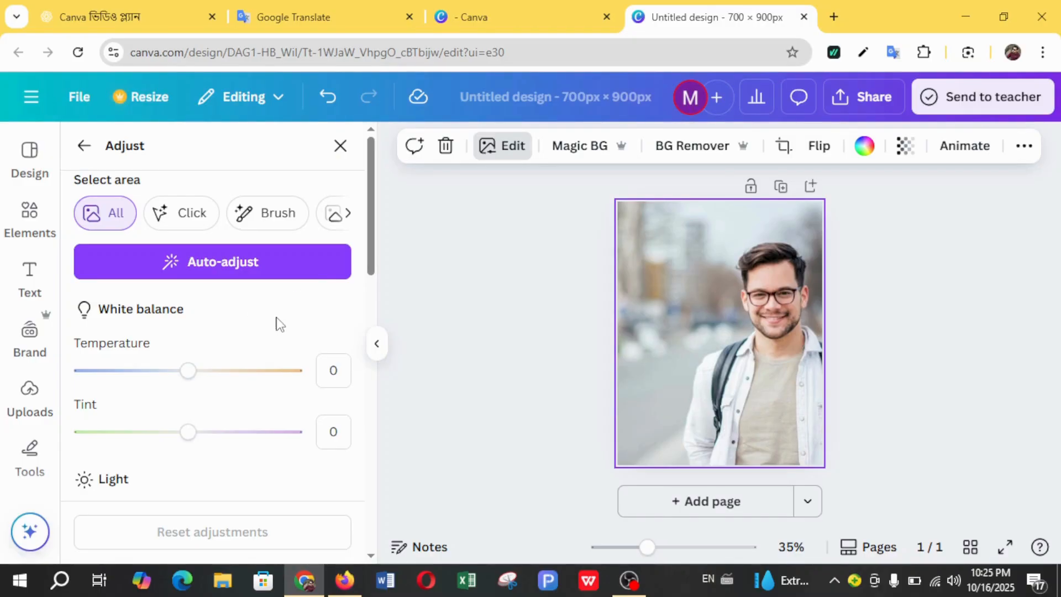
Warm the background photo slightly by setting its white balance temperature to 8
{"action": "scroll", "coordinate": [266, 301], "scroll_direction": "down", "scroll_amount": 2}
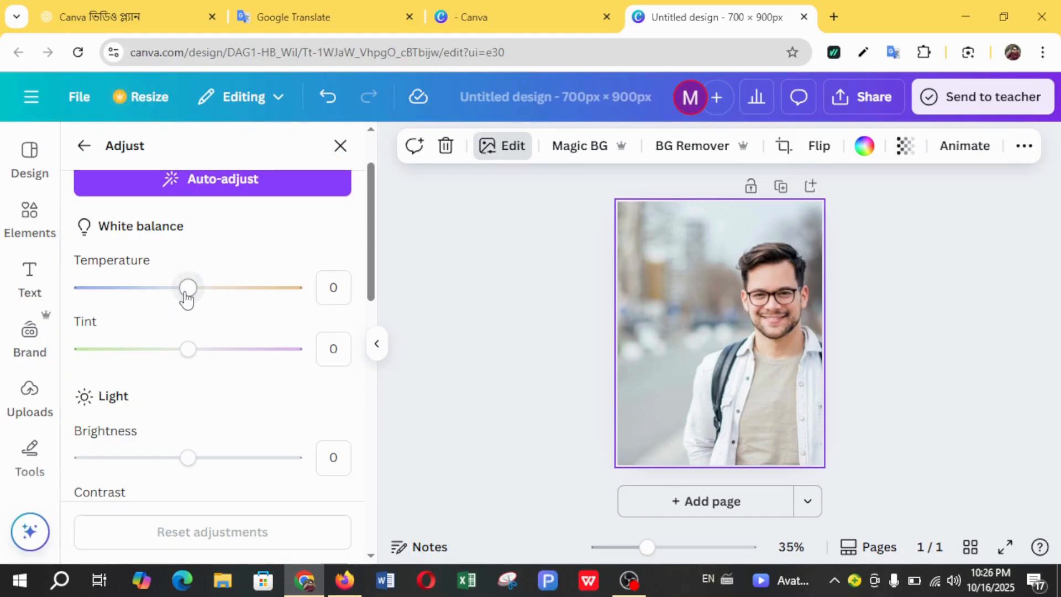
{"action": "left_click_drag", "start_coordinate": [187, 293], "coordinate": [244, 302]}
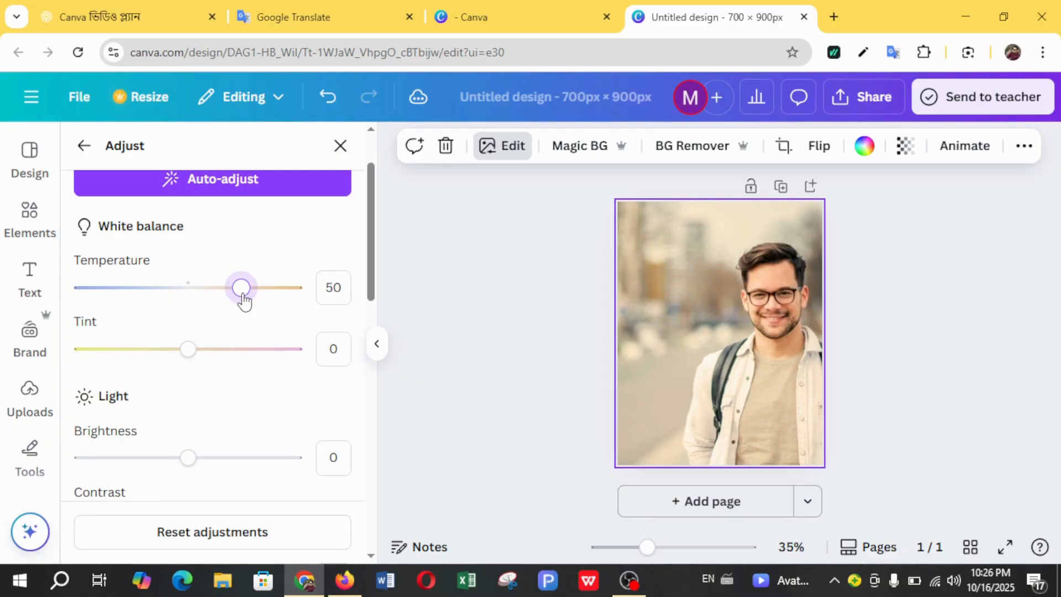
{"action": "left_click_drag", "start_coordinate": [244, 303], "coordinate": [248, 298]}
{"action": "left_click_drag", "start_coordinate": [242, 298], "coordinate": [202, 301]}
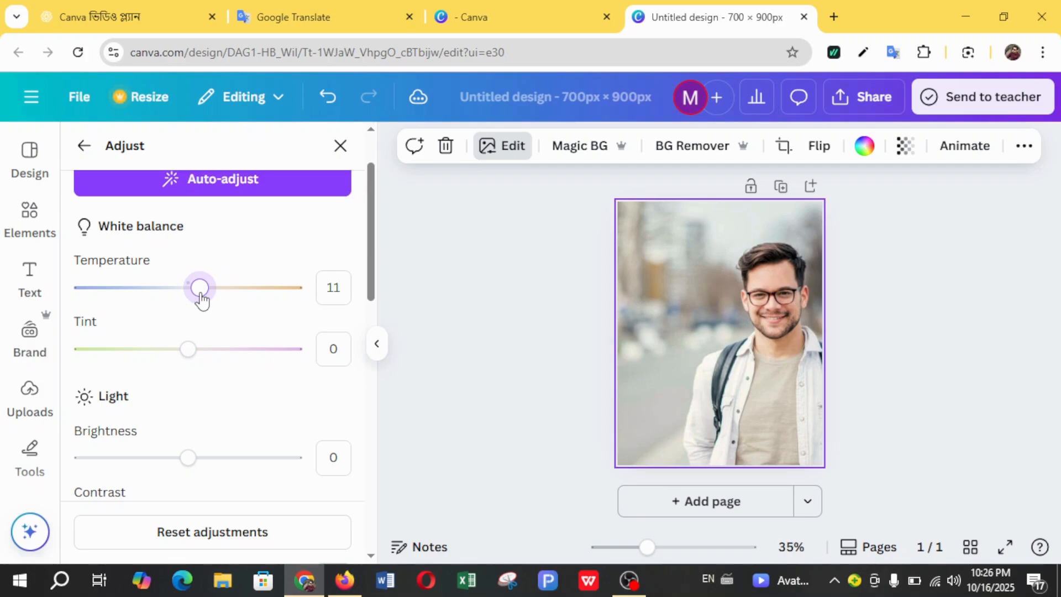
{"action": "left_click_drag", "start_coordinate": [202, 301], "coordinate": [199, 301]}
Set the background photo's tint to 8
{"action": "scroll", "coordinate": [229, 323], "scroll_direction": "down", "scroll_amount": 2}
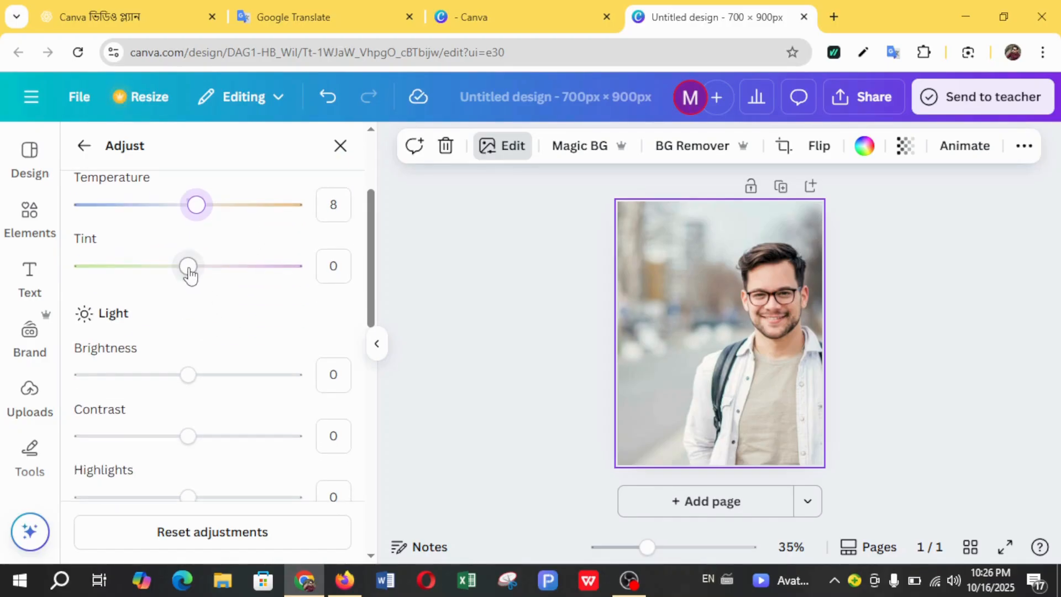
{"action": "left_click_drag", "start_coordinate": [190, 273], "coordinate": [208, 279]}
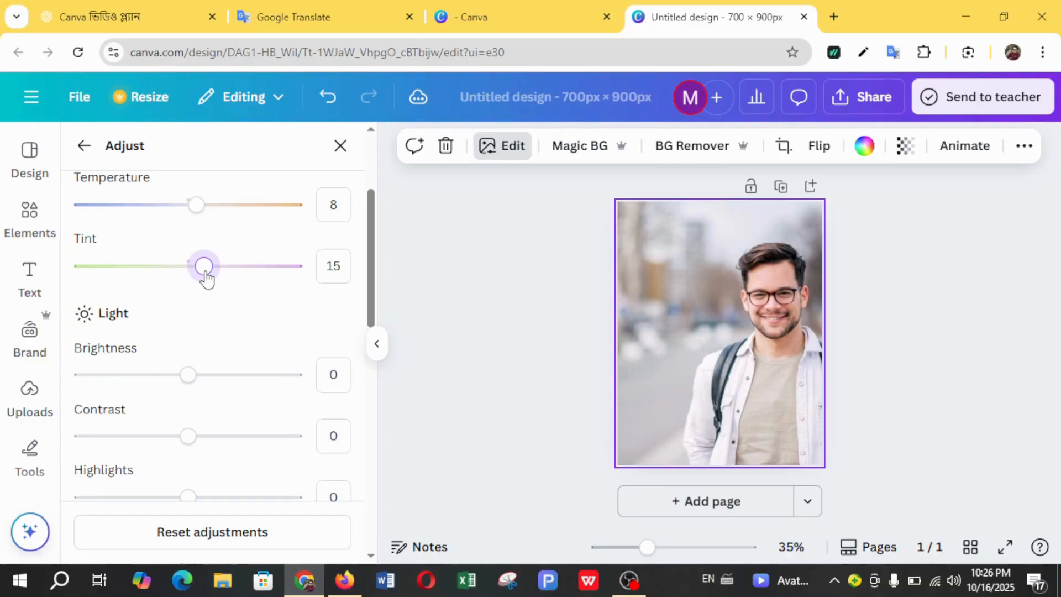
{"action": "left_click_drag", "start_coordinate": [208, 279], "coordinate": [199, 279]}
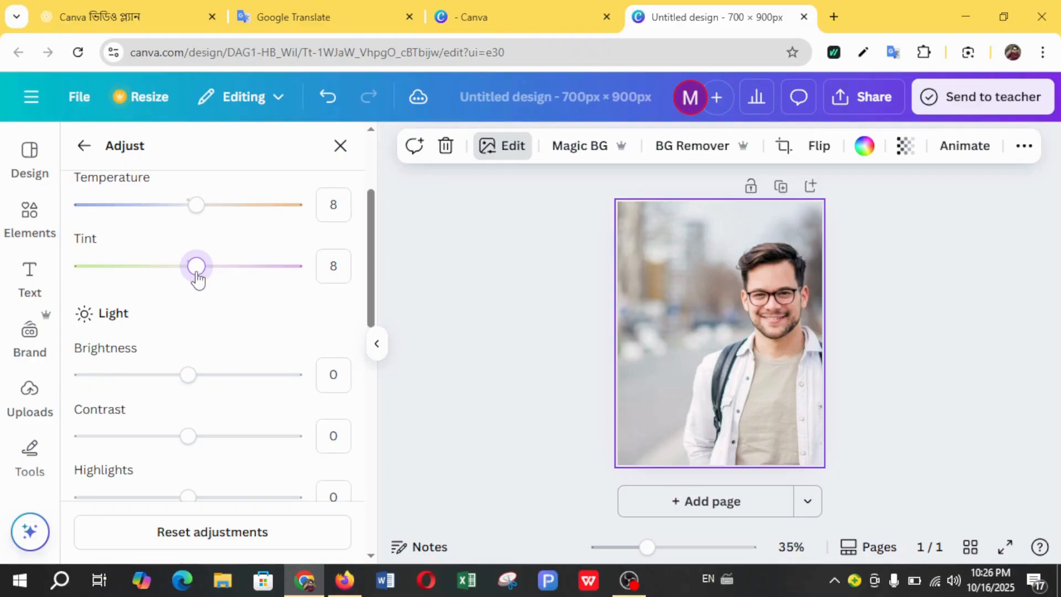
Set the background photo's brightness to 9 and its contrast to 11
{"action": "scroll", "coordinate": [199, 279], "scroll_direction": "down", "scroll_amount": 2}
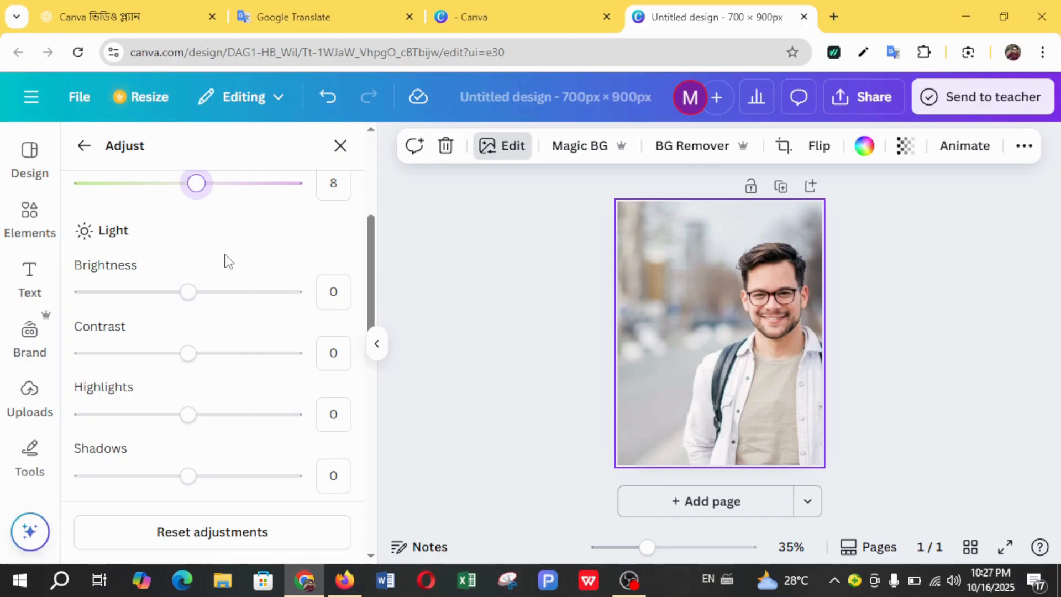
{"action": "left_click", "coordinate": [189, 293]}
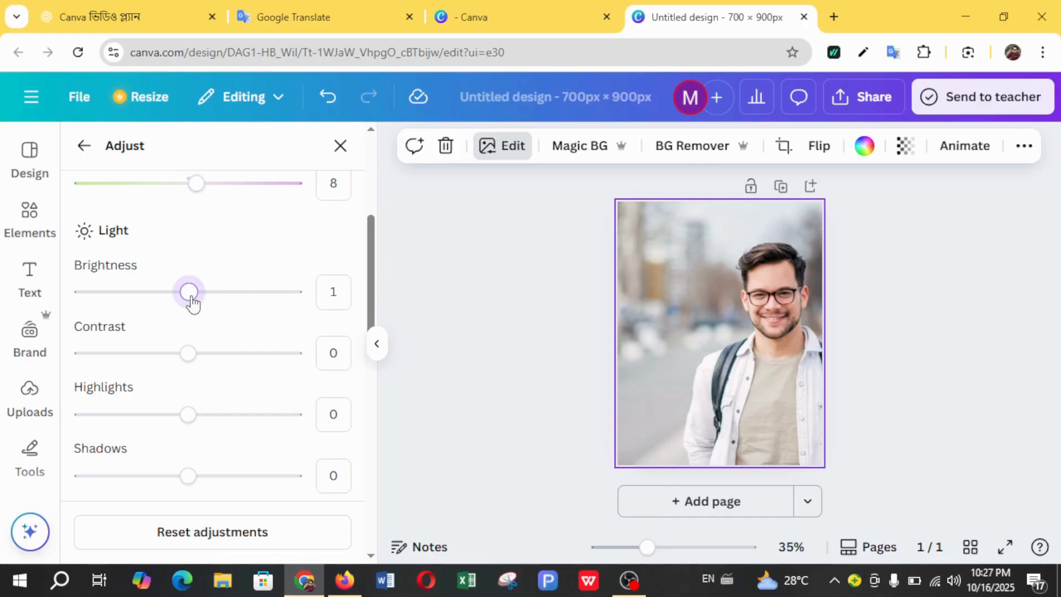
{"action": "left_click_drag", "start_coordinate": [190, 300], "coordinate": [199, 305]}
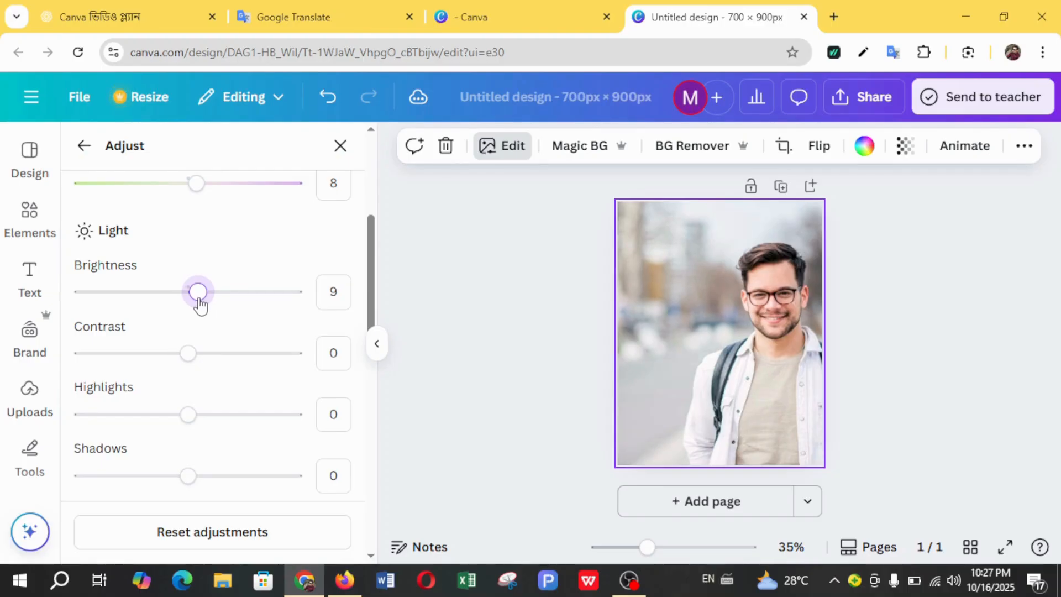
{"action": "scroll", "coordinate": [215, 331], "scroll_direction": "down", "scroll_amount": 2}
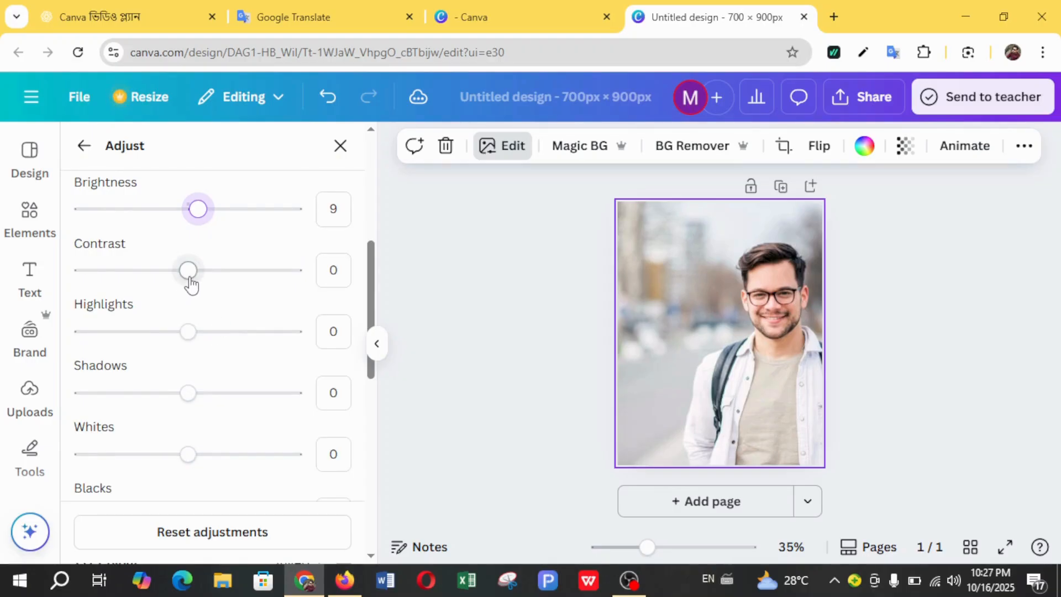
{"action": "left_click_drag", "start_coordinate": [190, 278], "coordinate": [202, 287]}
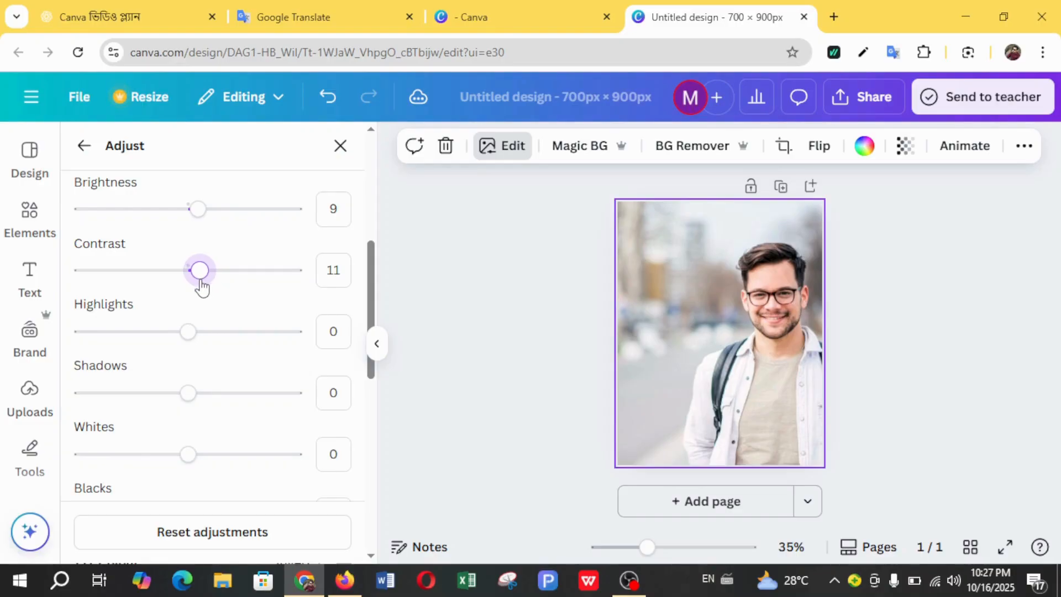
{"action": "scroll", "coordinate": [208, 298], "scroll_direction": "down", "scroll_amount": 1}
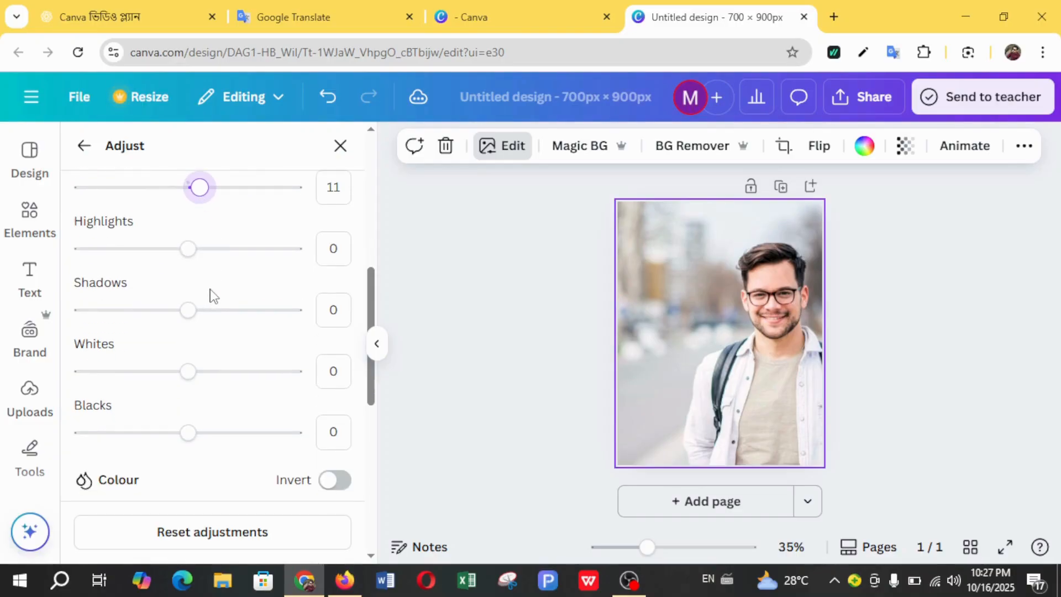
Set the background photo's highlights to -4 and its shadows to 5
{"action": "left_click", "coordinate": [187, 250]}
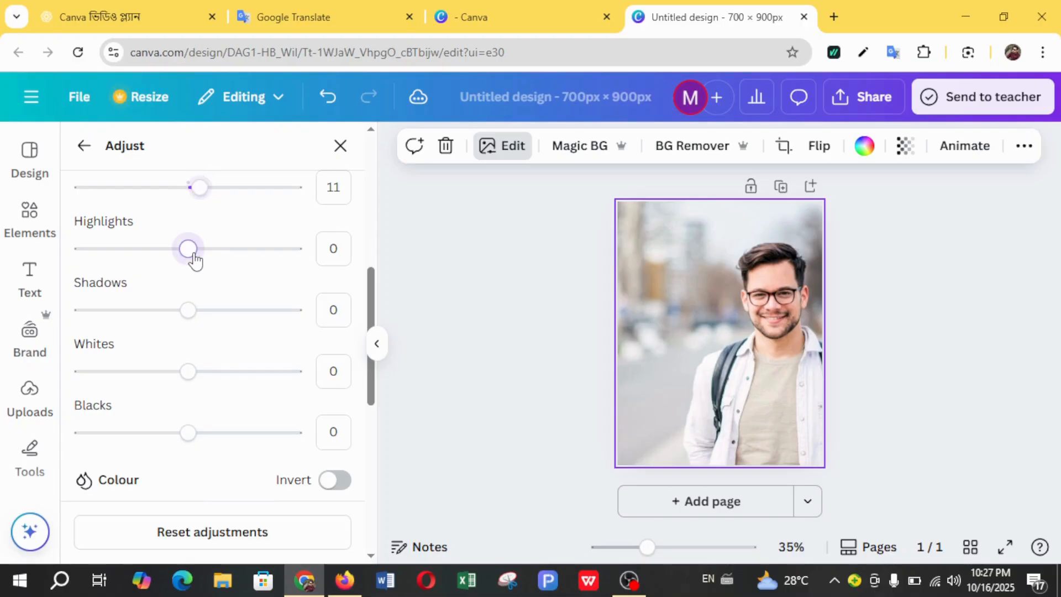
{"action": "mouse_move", "coordinate": [183, 254]}
{"action": "left_mouse_down"}
{"action": "mouse_move", "coordinate": [152, 256]}
{"action": "mouse_move", "coordinate": [186, 272]}
{"action": "left_mouse_up"}
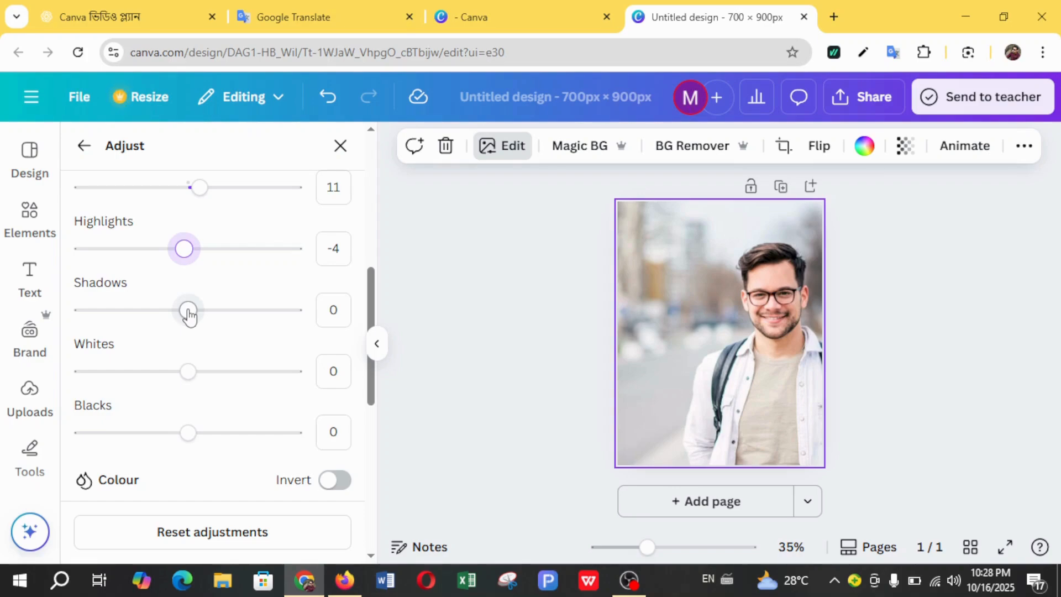
{"action": "left_click_drag", "start_coordinate": [188, 313], "coordinate": [201, 316]}
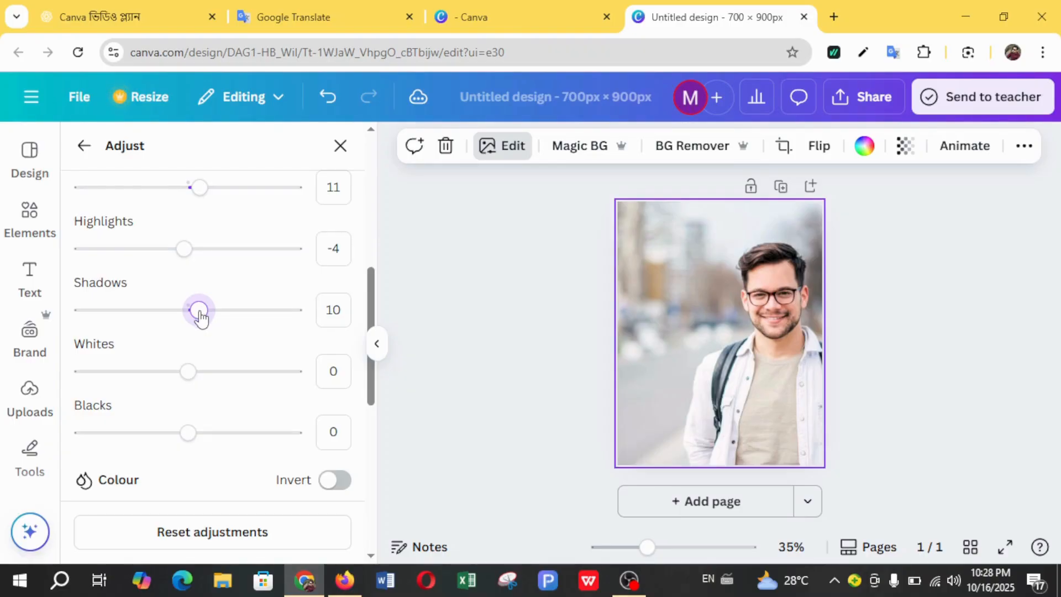
{"action": "left_click_drag", "start_coordinate": [200, 316], "coordinate": [197, 317]}
{"action": "left_click_drag", "start_coordinate": [197, 318], "coordinate": [197, 319]}
Set the background photo's whites to 18 and its blacks to 4
{"action": "scroll", "coordinate": [239, 346], "scroll_direction": "down", "scroll_amount": 2}
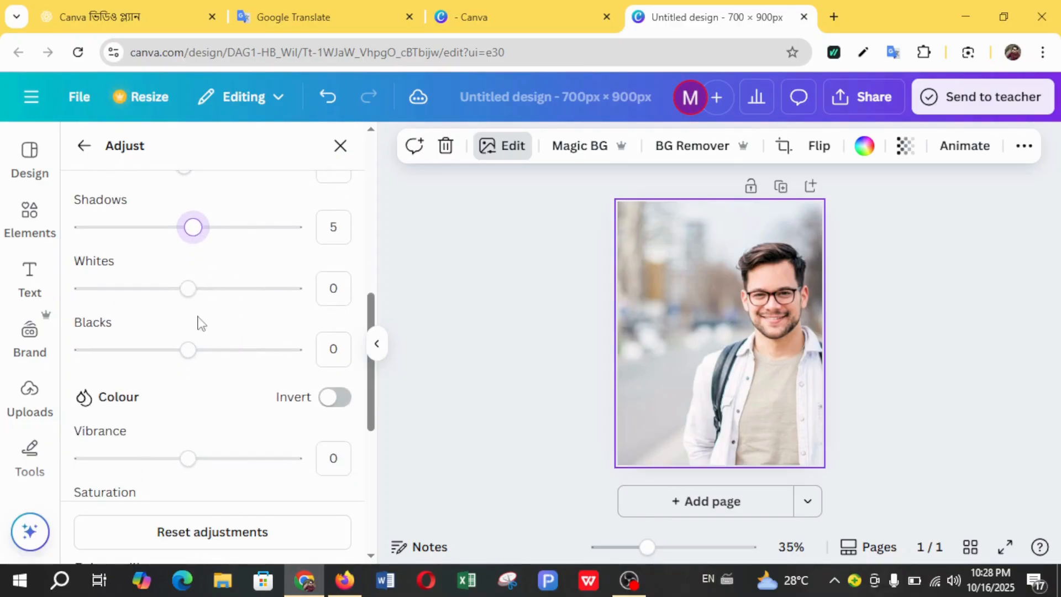
{"action": "left_click_drag", "start_coordinate": [194, 297], "coordinate": [209, 299]}
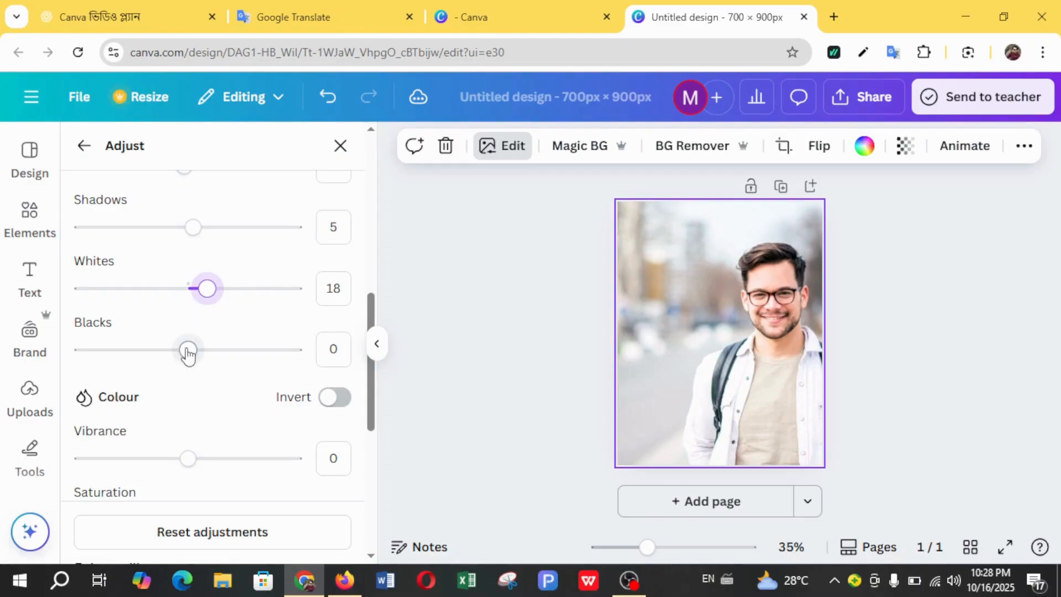
{"action": "left_click_drag", "start_coordinate": [188, 352], "coordinate": [199, 352]}
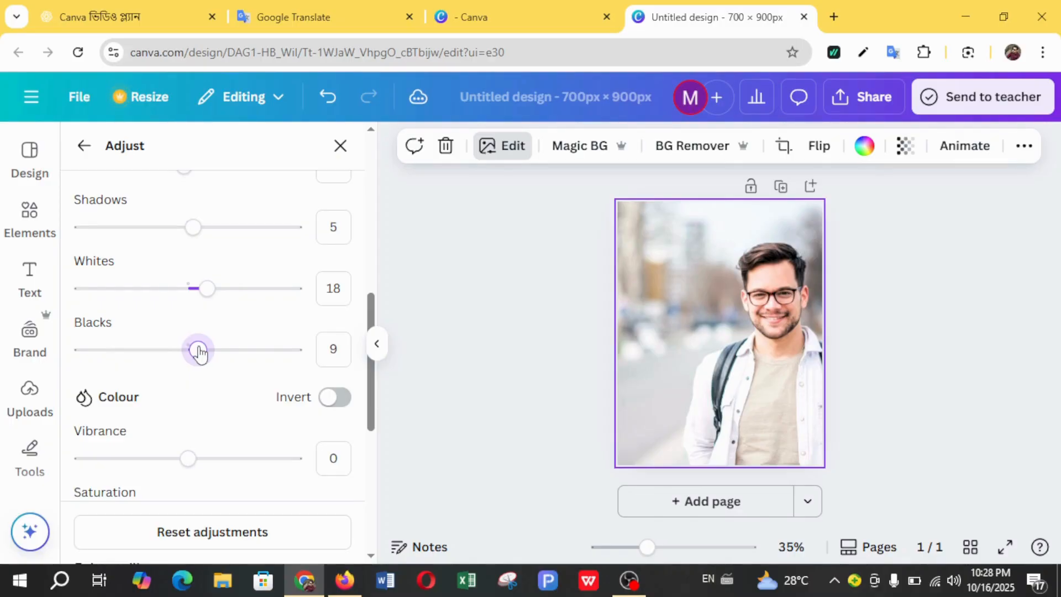
{"action": "mouse_move", "coordinate": [199, 353]}
{"action": "left_mouse_down"}
{"action": "mouse_move", "coordinate": [205, 359]}
{"action": "mouse_move", "coordinate": [194, 360]}
{"action": "left_mouse_up"}
Try a very strong colour saturation on the background photo, then settle on a saturation of 12
{"action": "scroll", "coordinate": [194, 359], "scroll_direction": "down", "scroll_amount": 3}
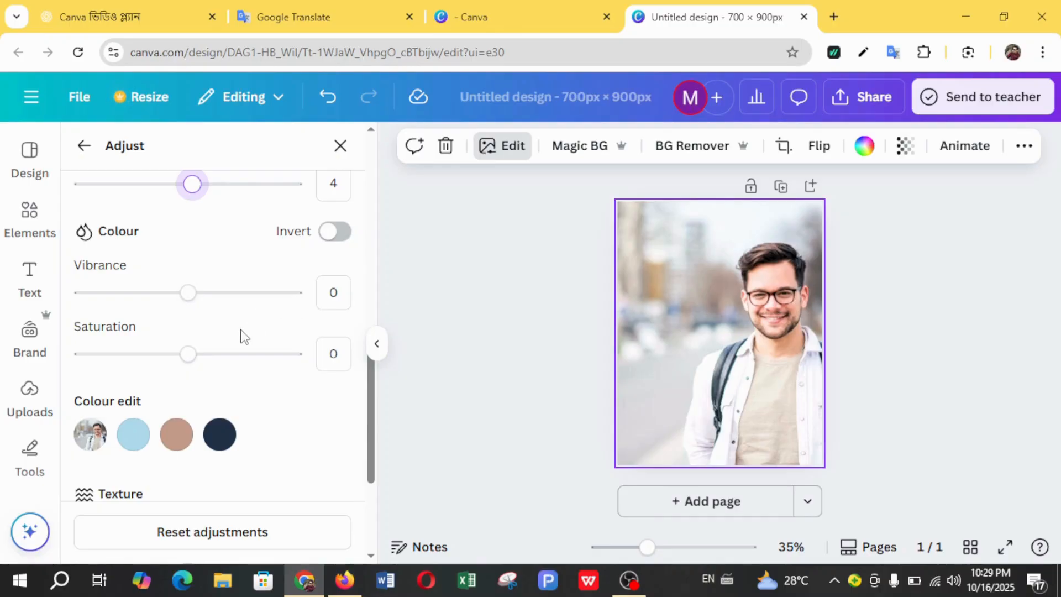
{"action": "left_click", "coordinate": [189, 357]}
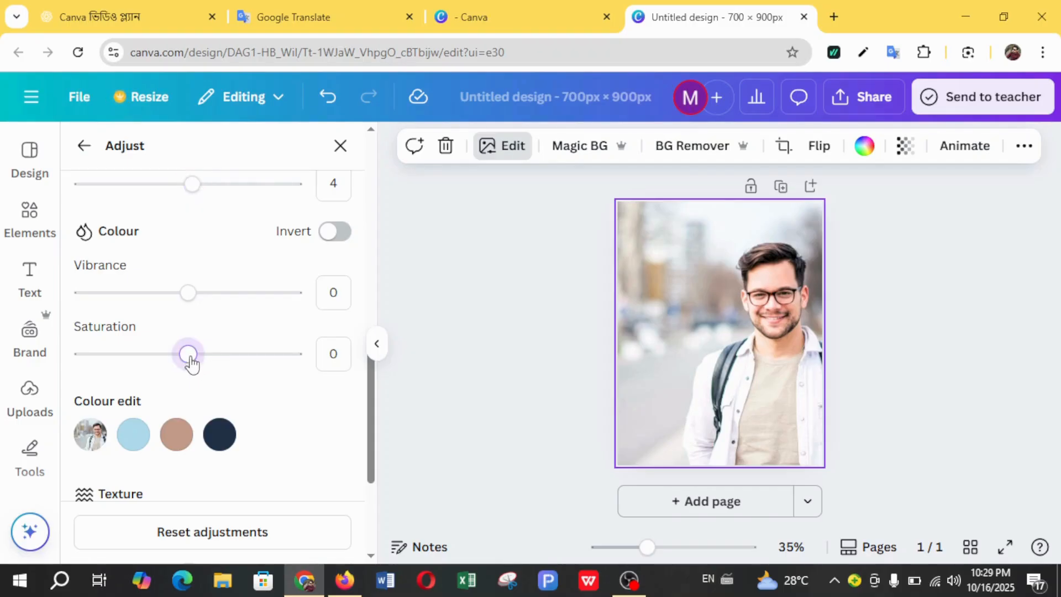
{"action": "left_click_drag", "start_coordinate": [191, 356], "coordinate": [219, 358]}
{"action": "left_click_drag", "start_coordinate": [236, 369], "coordinate": [294, 388]}
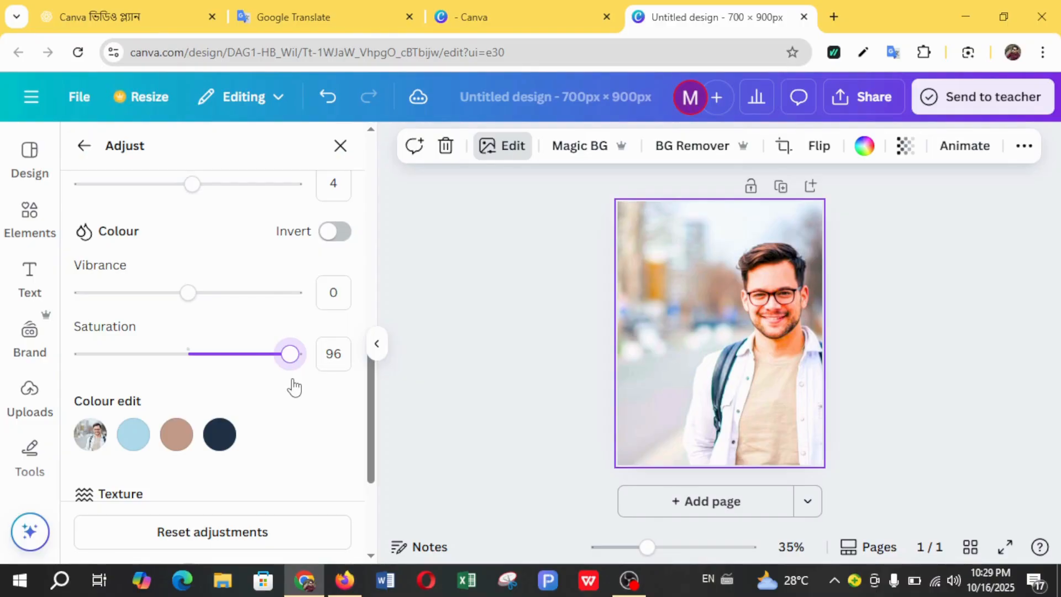
{"action": "left_click_drag", "start_coordinate": [294, 388], "coordinate": [205, 384]}
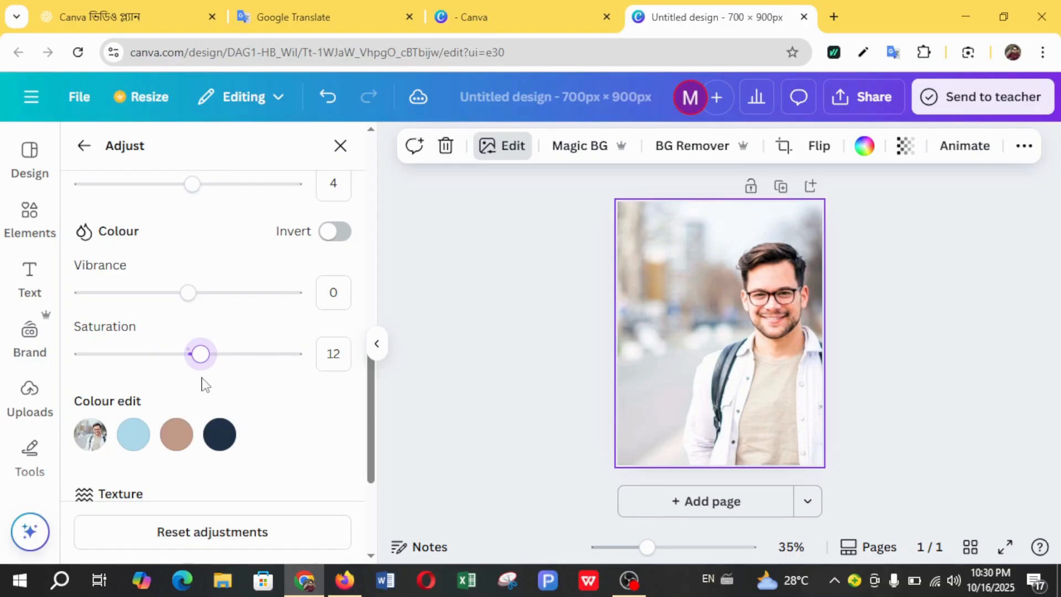
Set the sharpness of the background photo's texture to 10
{"action": "scroll", "coordinate": [256, 362], "scroll_direction": "down", "scroll_amount": 3}
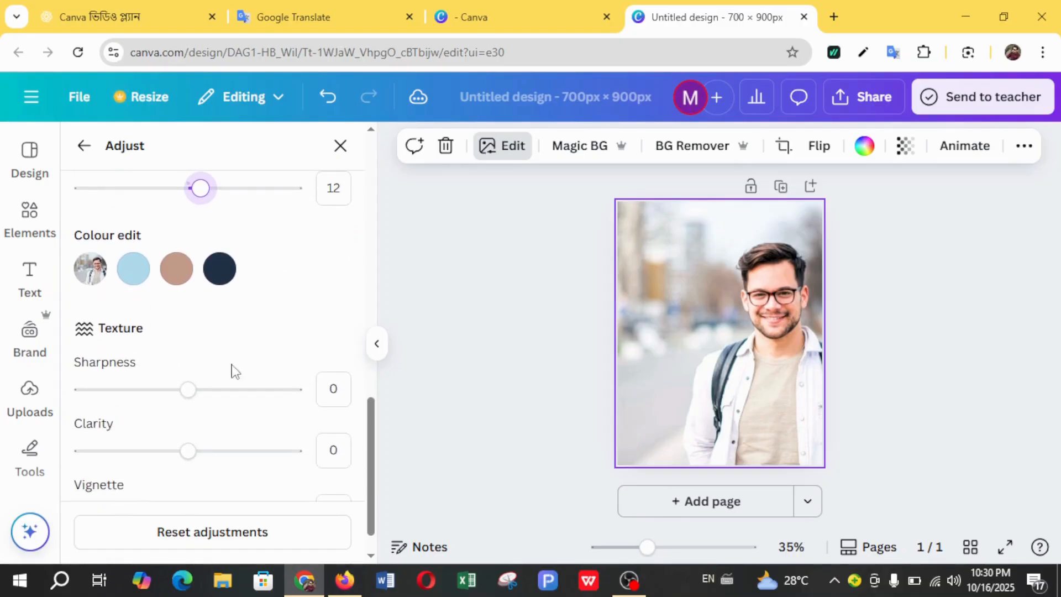
{"action": "scroll", "coordinate": [232, 370], "scroll_direction": "down", "scroll_amount": 1}
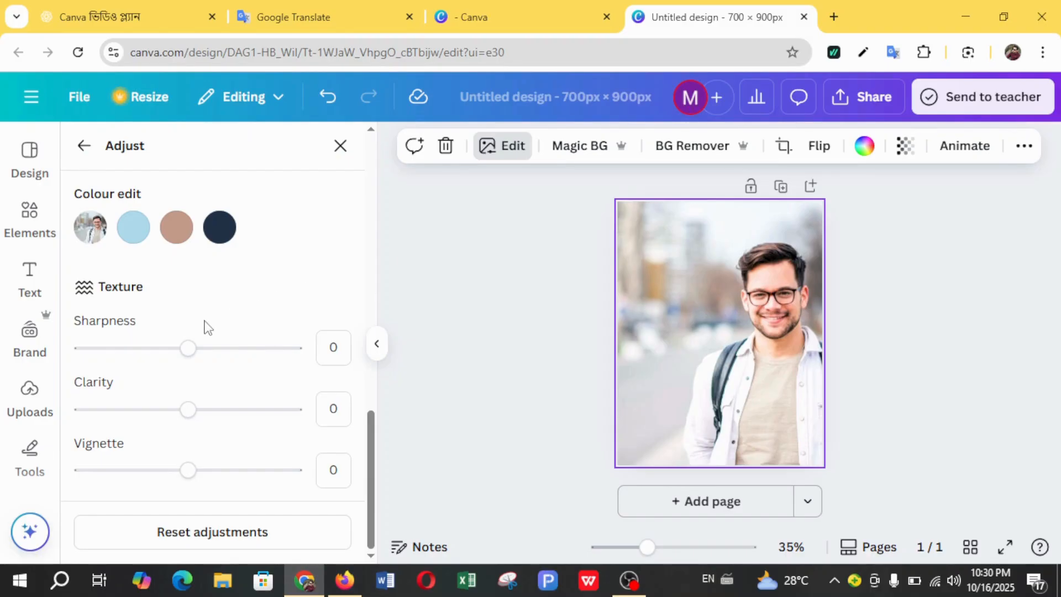
{"action": "mouse_move", "coordinate": [189, 348]}
{"action": "left_mouse_down"}
{"action": "mouse_move", "coordinate": [215, 360]}
{"action": "mouse_move", "coordinate": [200, 353]}
{"action": "left_mouse_up"}
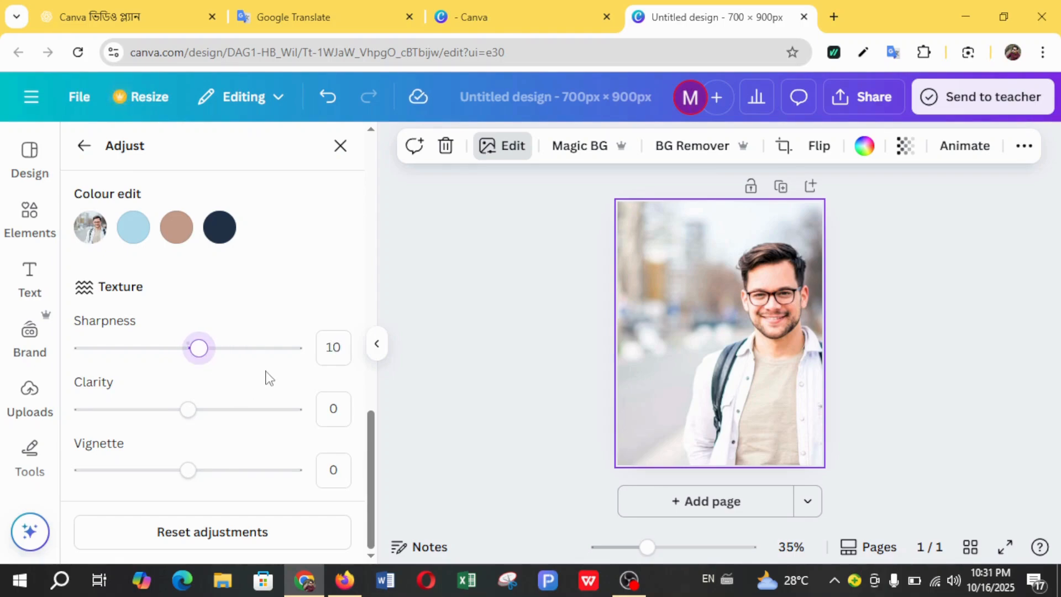
Add a second page with the original unadjusted portrait as its background and compare it with the adjusted photo on page 1
{"action": "scroll", "coordinate": [266, 371], "scroll_direction": "up", "scroll_amount": 4}
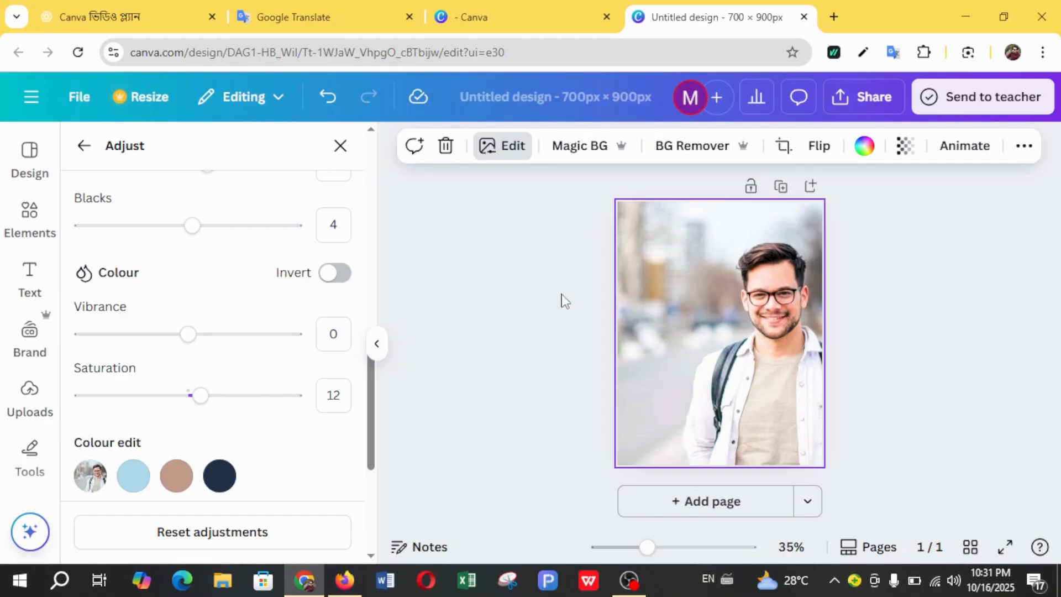
{"action": "key", "text": "ctrl+d"}
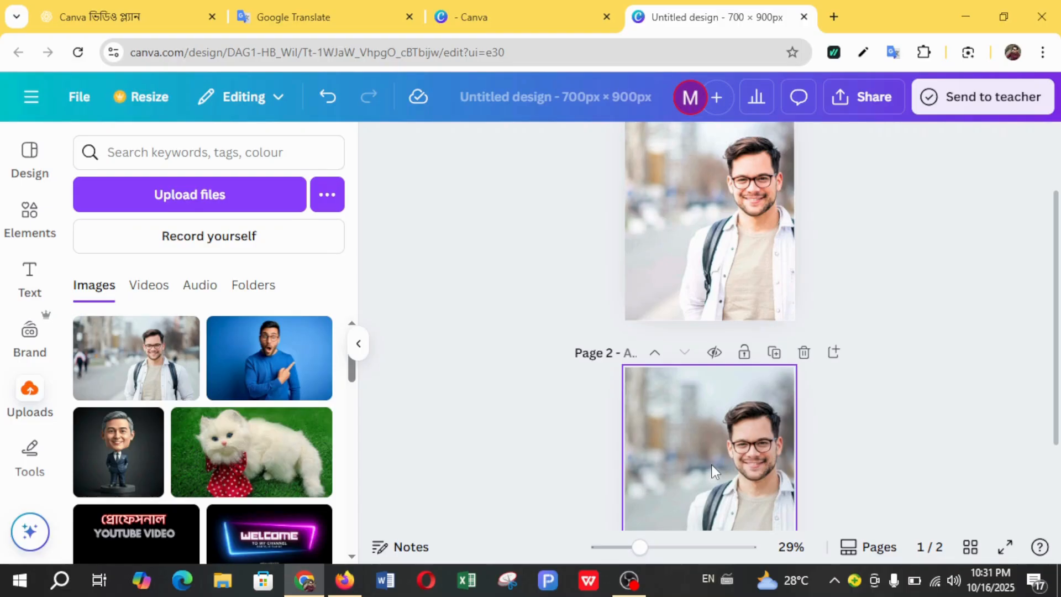
{"action": "scroll", "coordinate": [694, 463], "scroll_direction": "up", "scroll_amount": 2}
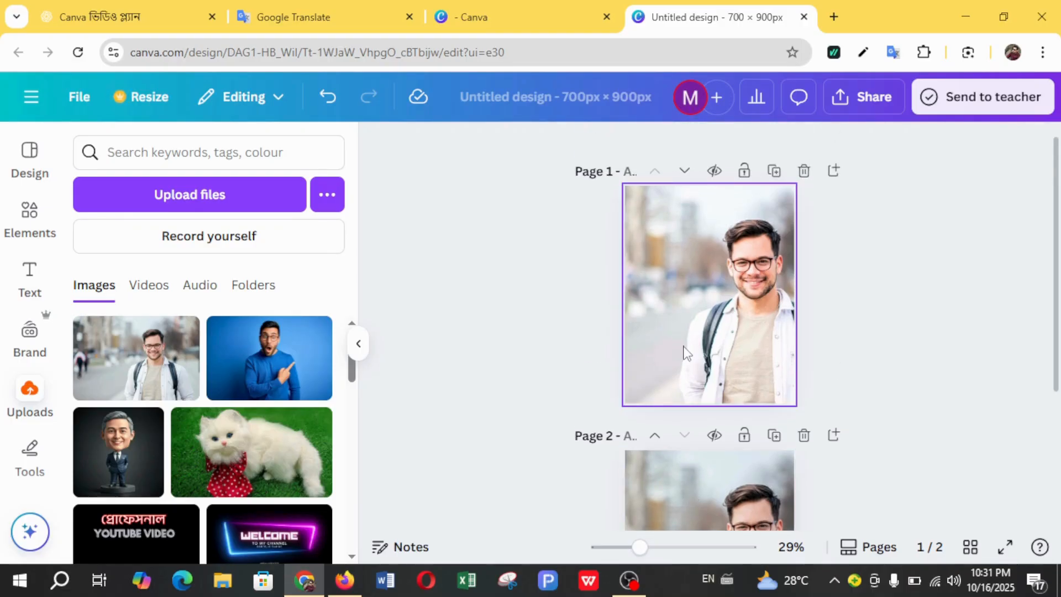
{"action": "scroll", "coordinate": [688, 348], "scroll_direction": "down", "scroll_amount": 2}
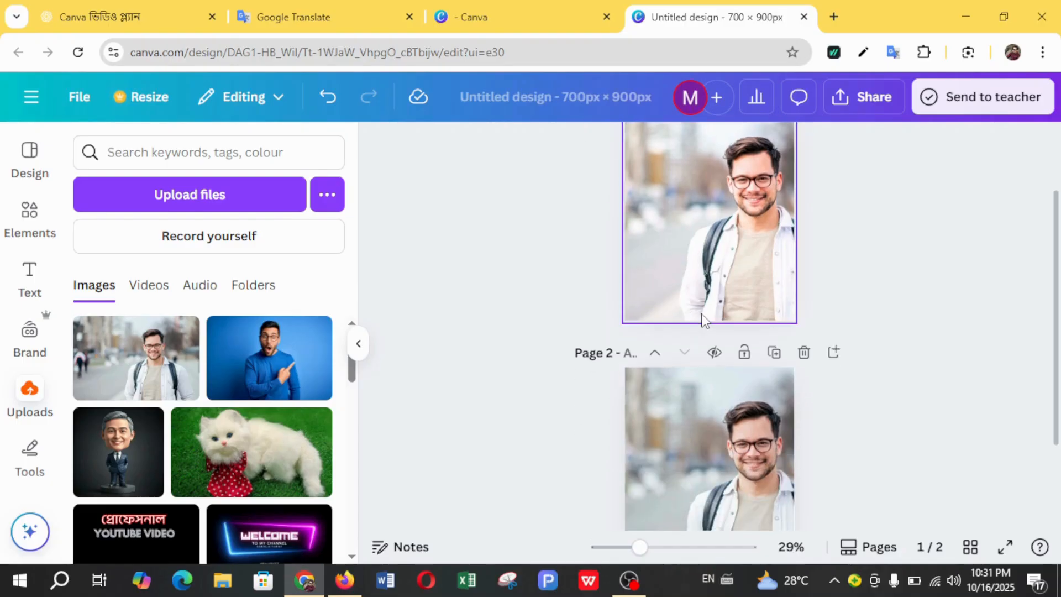